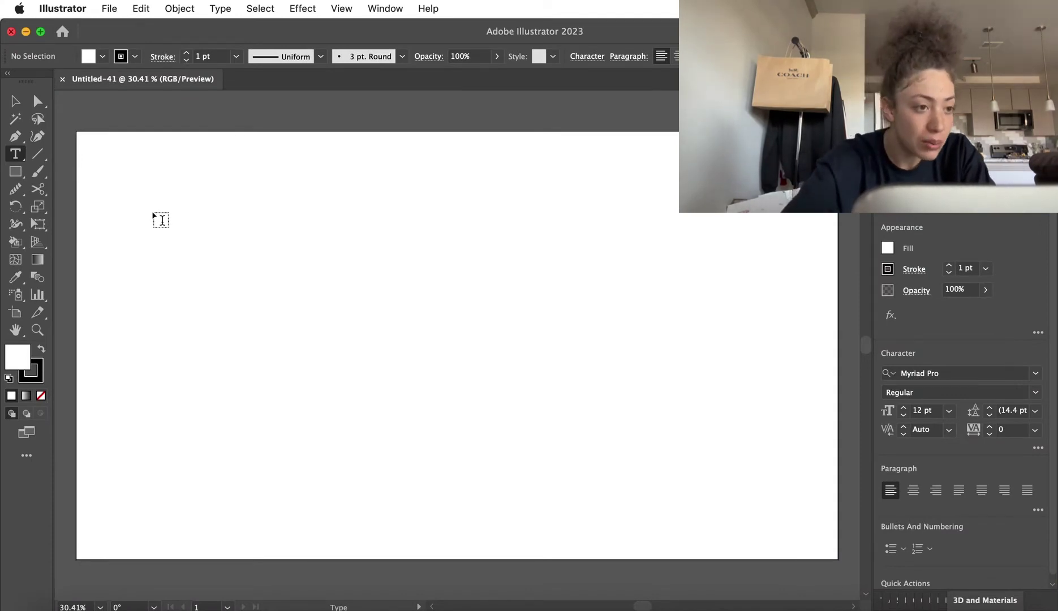
# Step: Create a point-type object with placeholder 'Lorem Ipsum' text on the artboard using the Type Tool
pyautogui.click(16, 154)
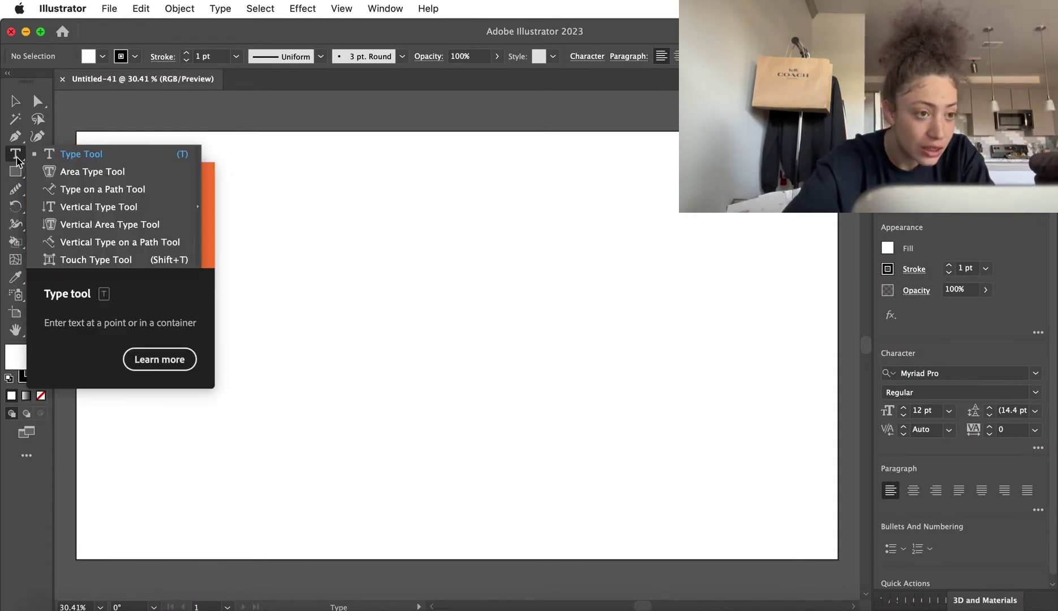
pyautogui.click(67, 154)
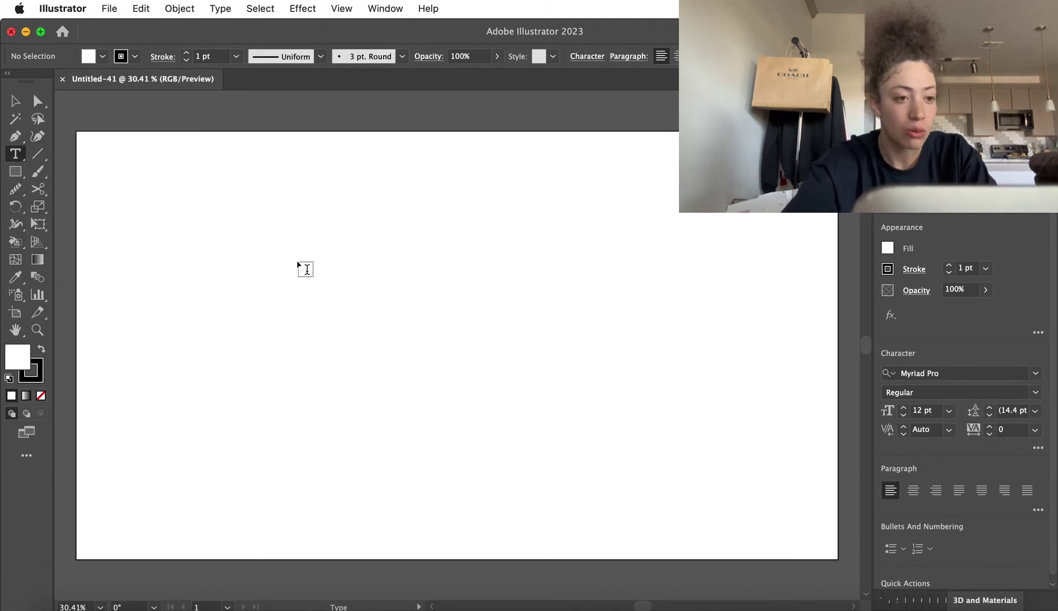
pyautogui.click(276, 245)
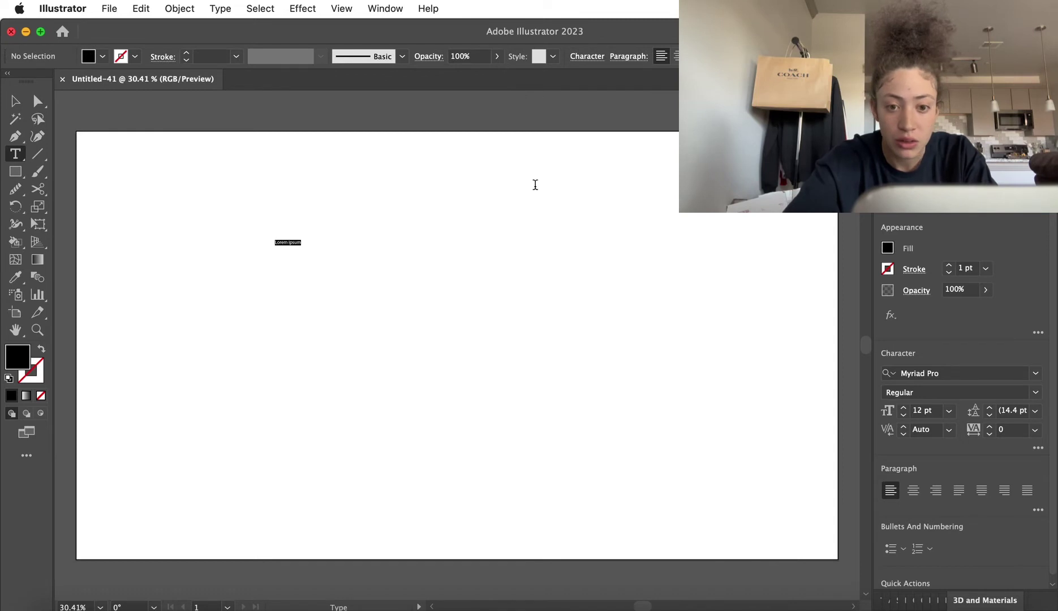
# Step: Set the text size to 72 pt and type 'you', 'are', 'loved' on three lines
pyautogui.click(949, 411)
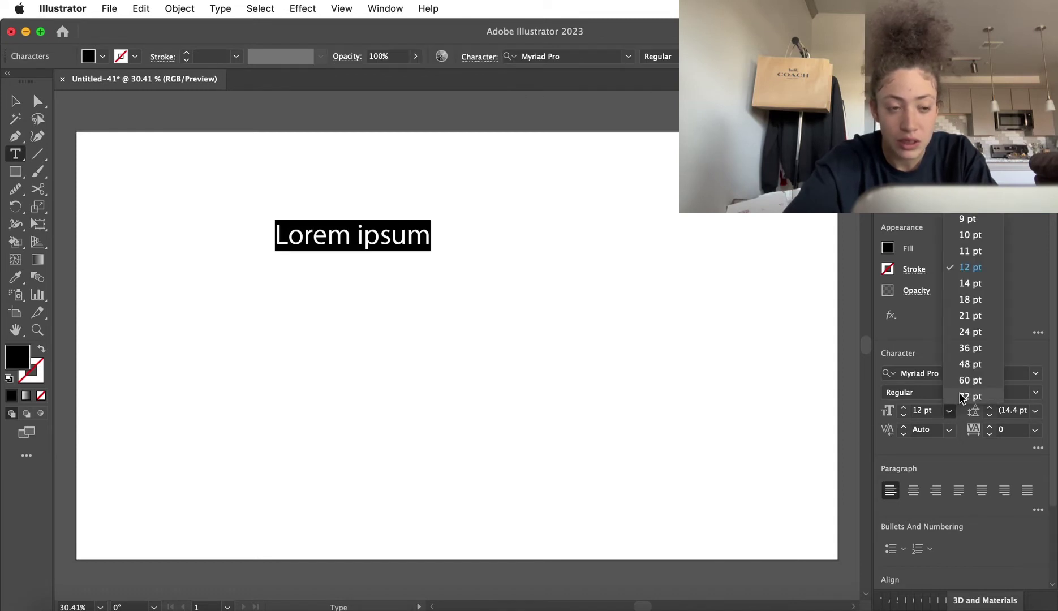
pyautogui.click(968, 397)
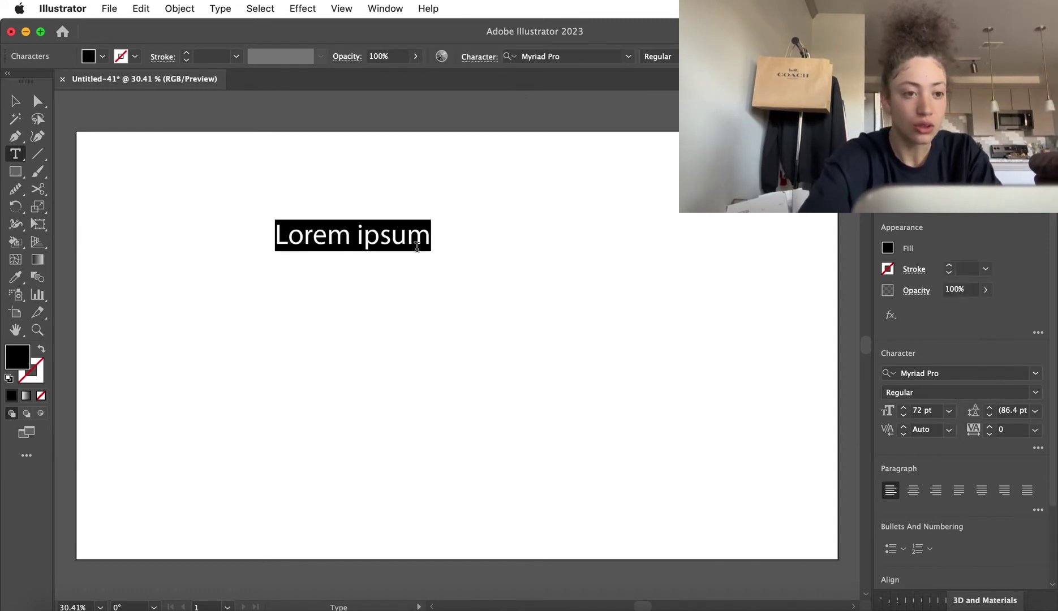
pyautogui.write('you')
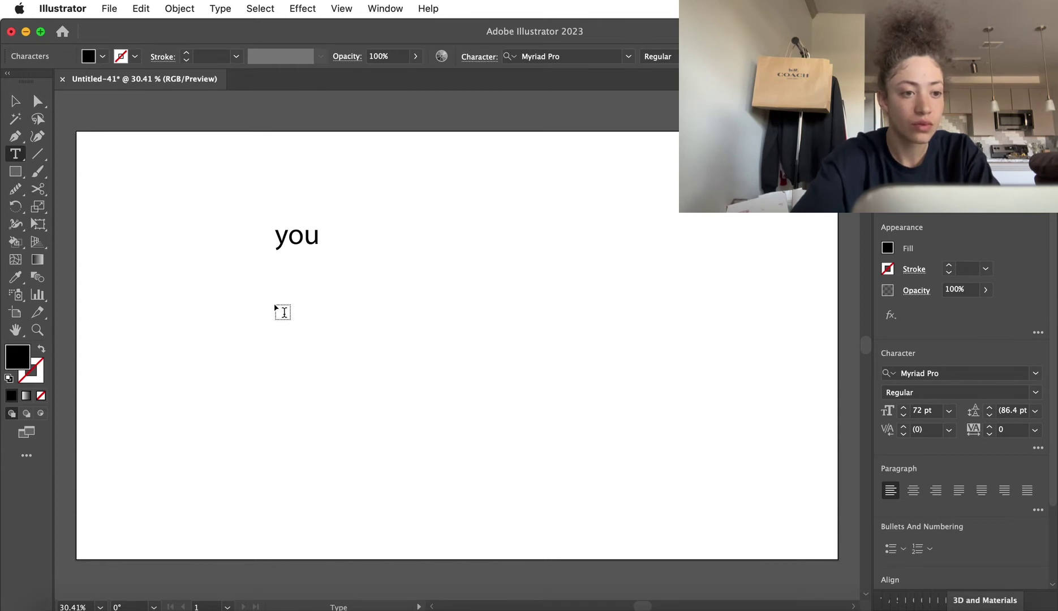
pyautogui.click(283, 313)
pyautogui.write('aer')
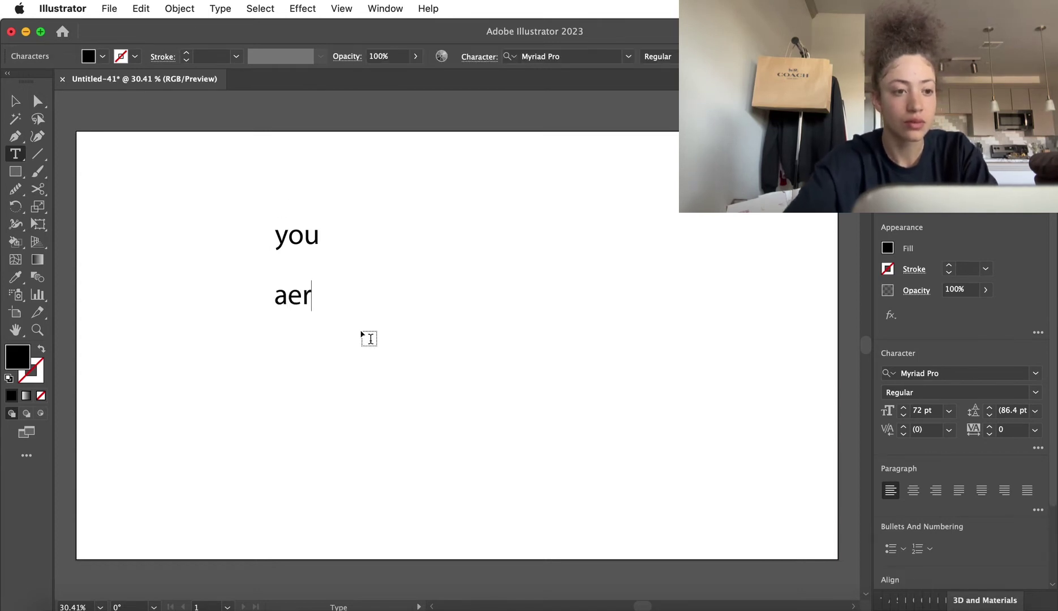
pyautogui.press('BackSpace')
pyautogui.write('re')
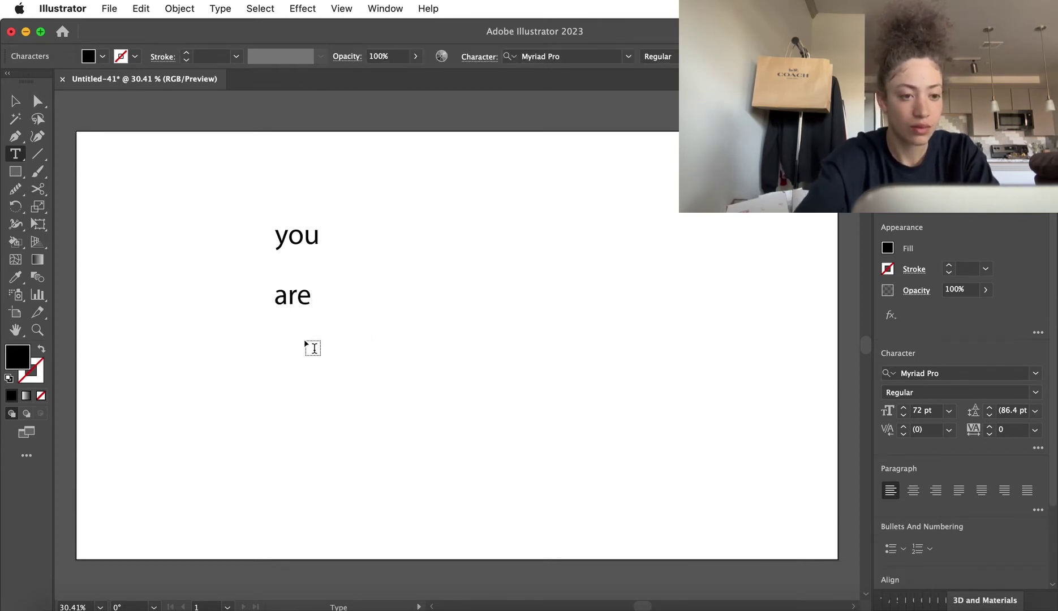
pyautogui.click(314, 348)
pyautogui.write('loved')
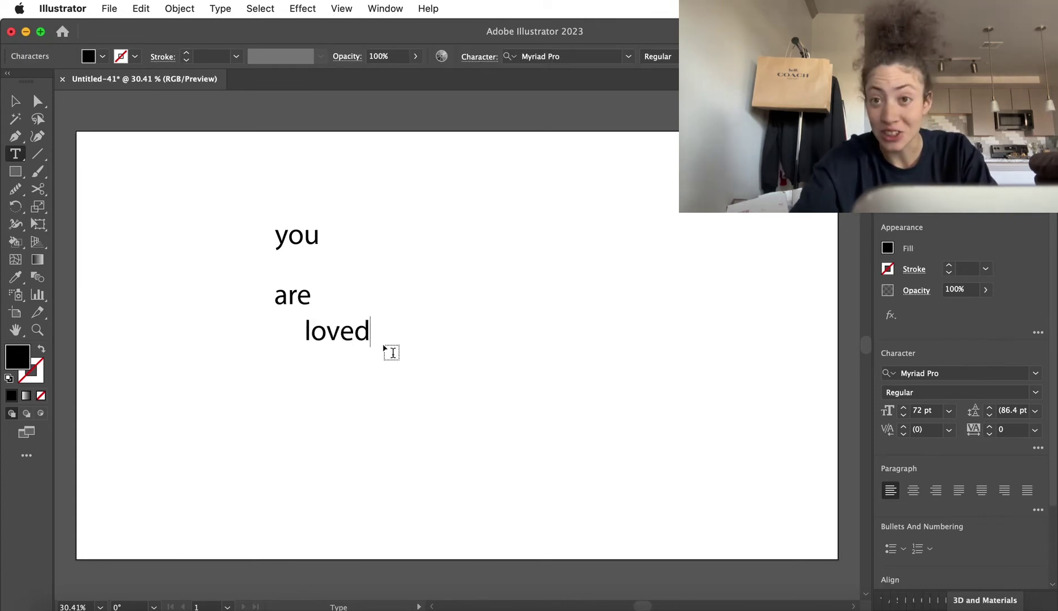
# Step: Retype the words in capitals as 'YOU', 'ARE', 'LOVED' and stack them tightly
pyautogui.press('BackSpace')
pyautogui.press('BackSpace')
pyautogui.press('BackSpace')
pyautogui.press('BackSpace')
pyautogui.press('BackSpace')
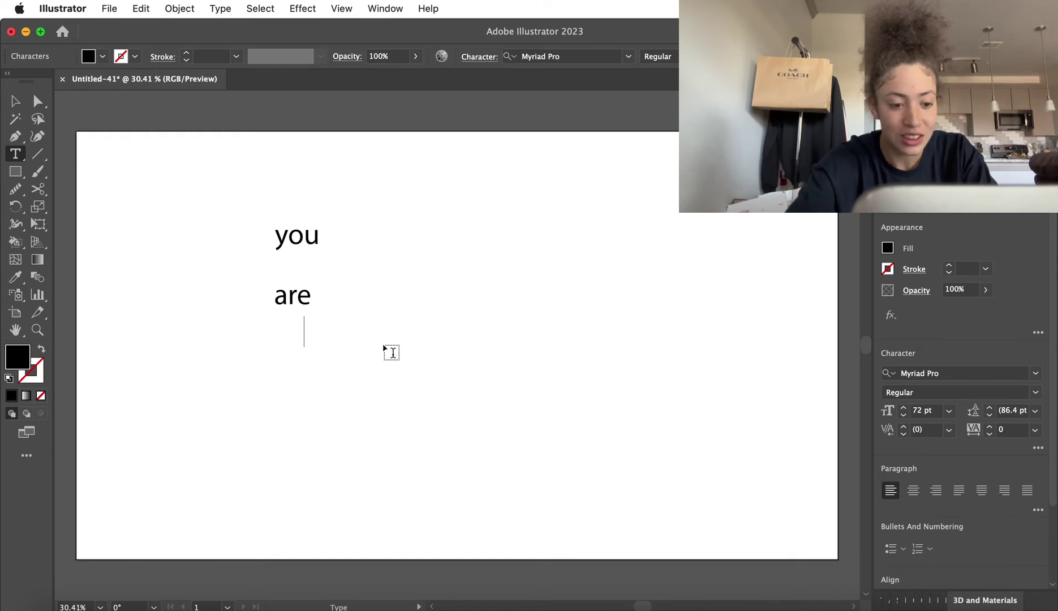
pyautogui.write('LOVED')
pyautogui.doubleClick(305, 299)
pyautogui.press('BackSpace')
pyautogui.write('ARE')
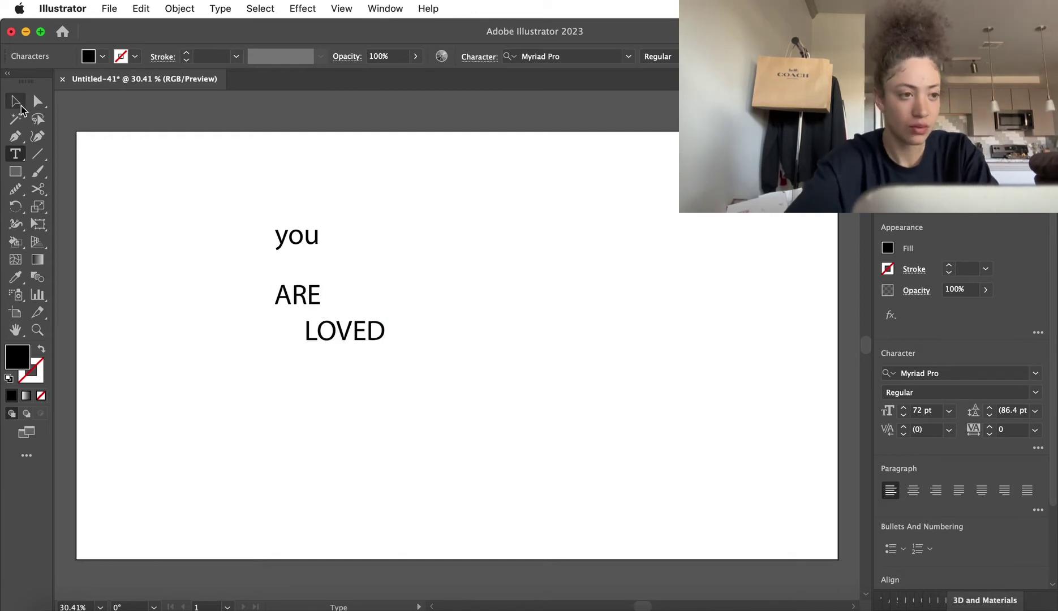
pyautogui.doubleClick(316, 242)
pyautogui.write('YOU')
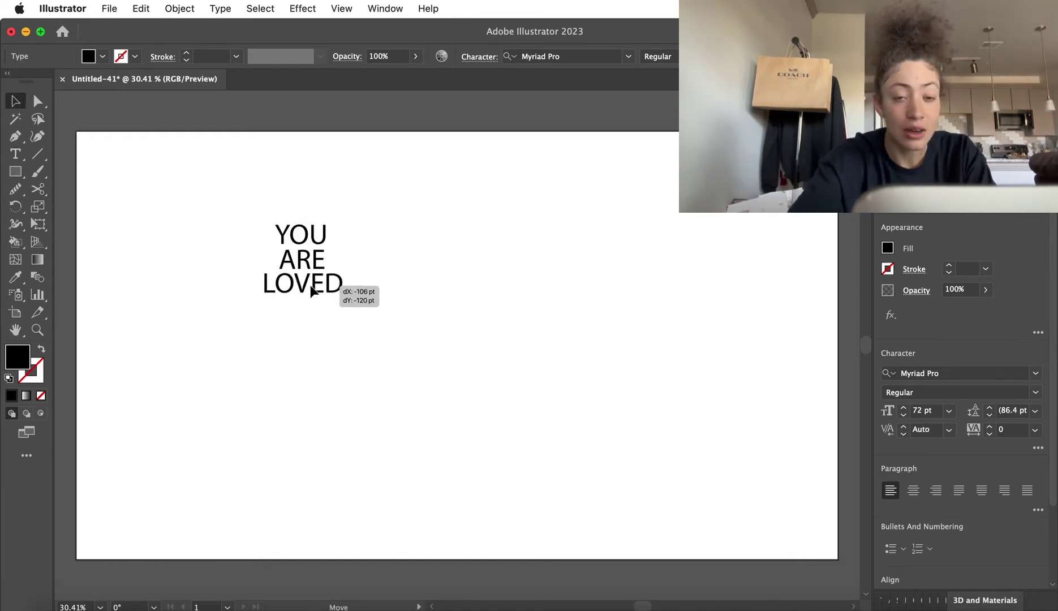
pyautogui.click(309, 287)
# Step: Select all three lines and send them to the back with Arrange > Send to Back
pyautogui.click(371, 399)
pyautogui.moveTo(254, 208); pyautogui.dragTo(362, 321)
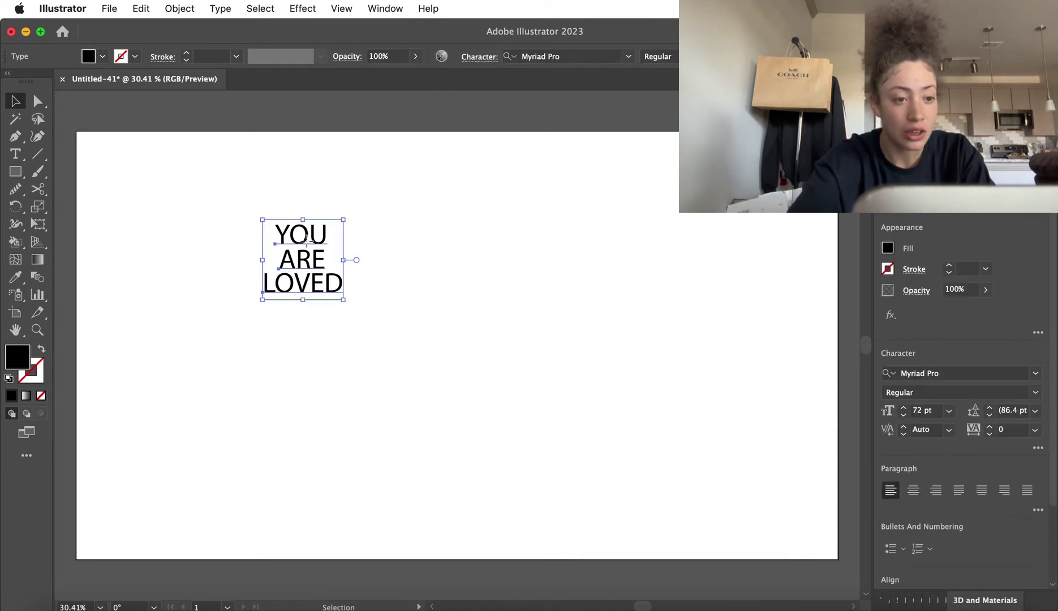
pyautogui.rightClick(307, 255)
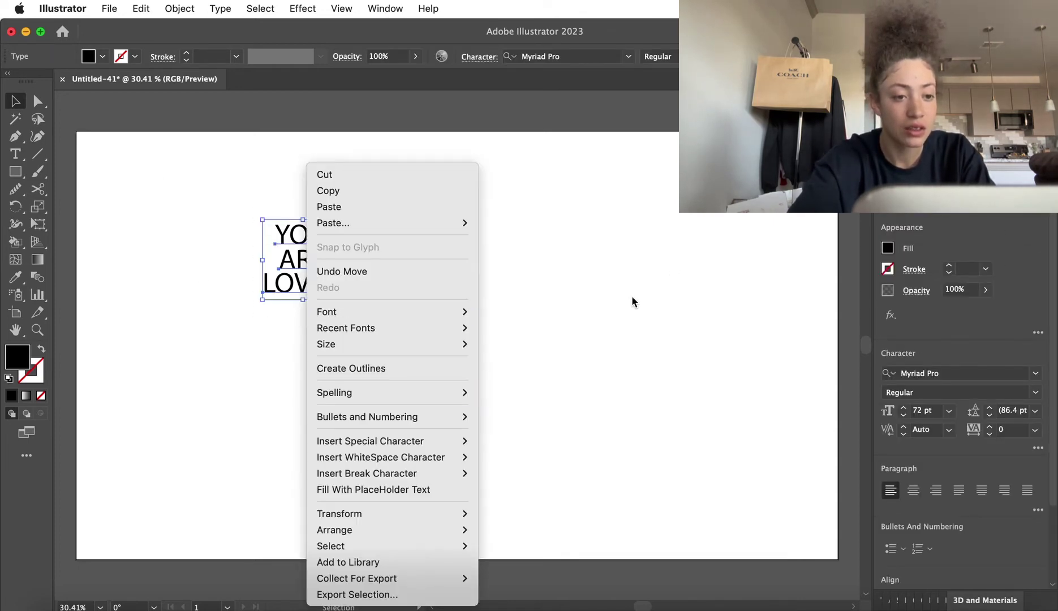
pyautogui.moveTo(385, 529)
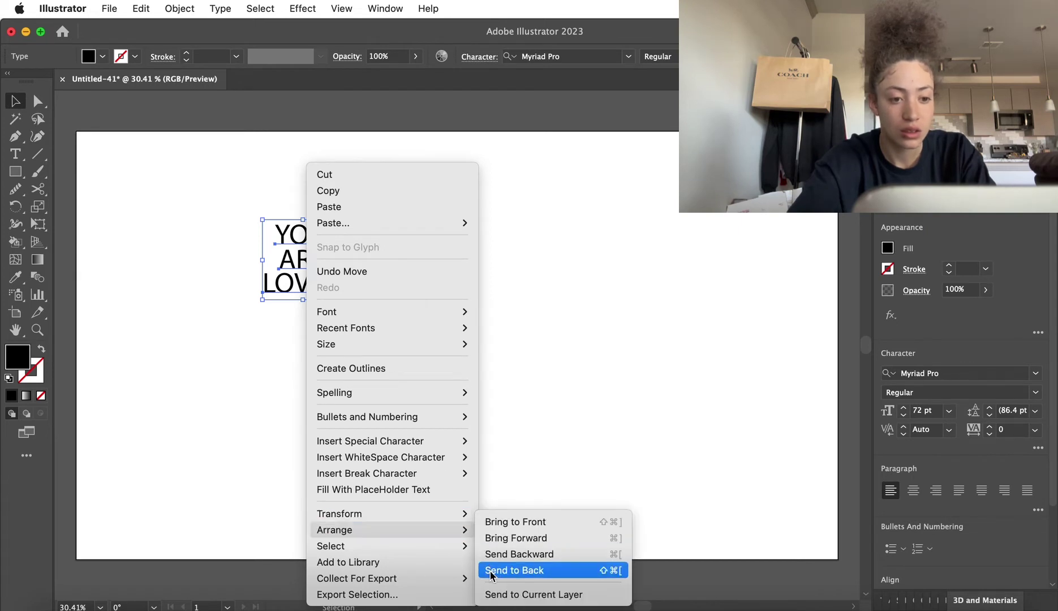
pyautogui.click(491, 571)
pyautogui.click(402, 305)
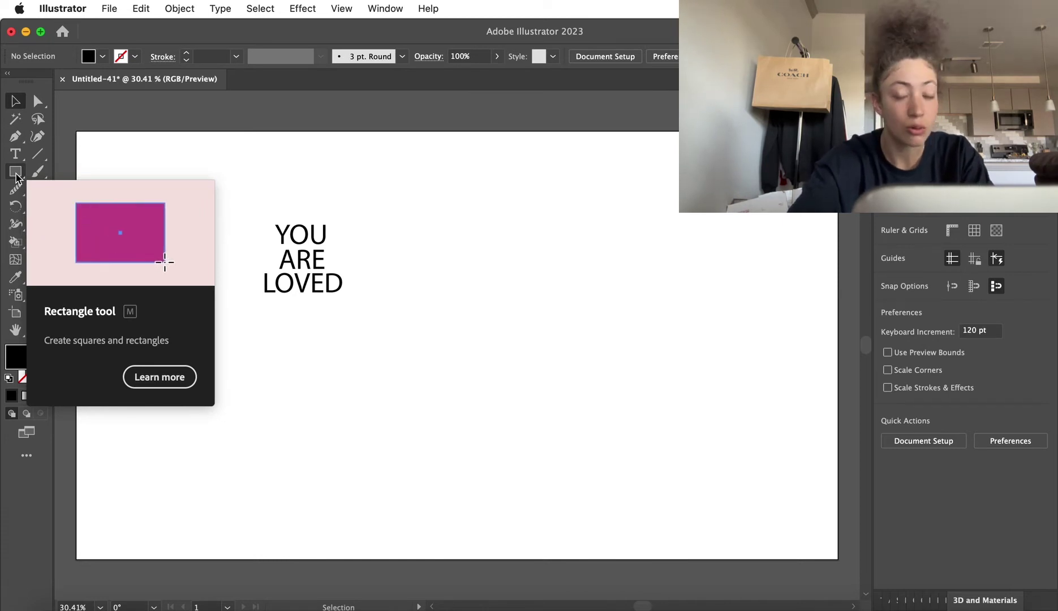
# Step: Draw a black circle with the Ellipse Tool and move it left beside the text
pyautogui.click(16, 177)
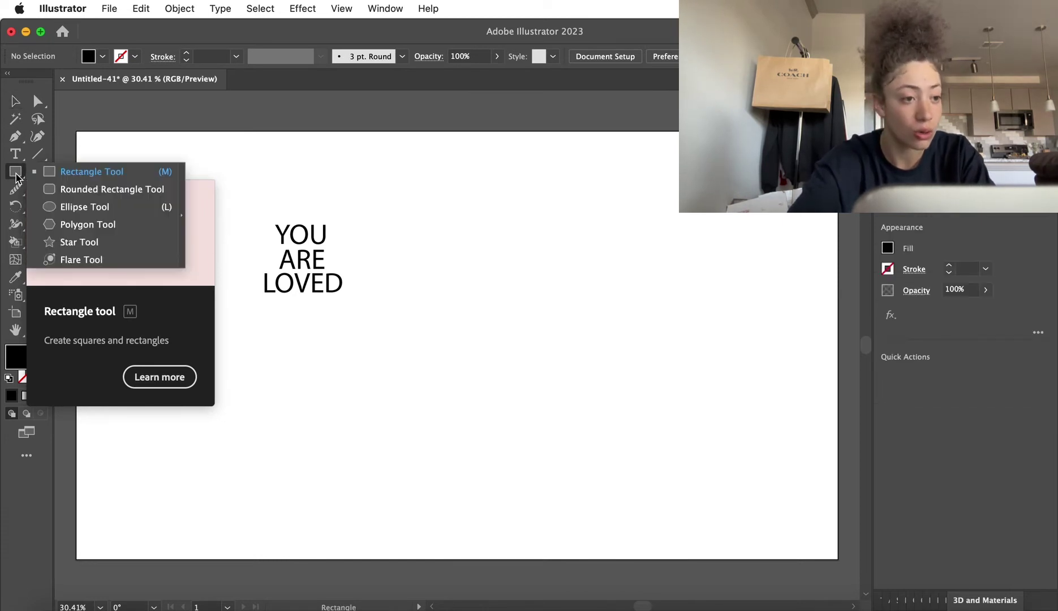
pyautogui.click(85, 207)
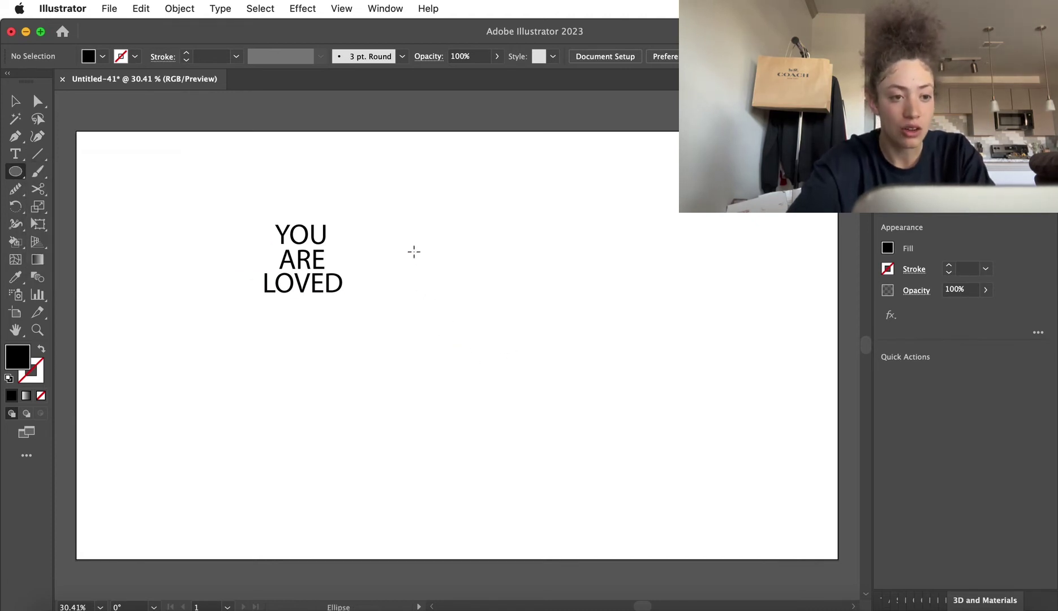
pyautogui.moveTo(429, 253); pyautogui.dragTo(537, 346)
pyautogui.press('super+z')
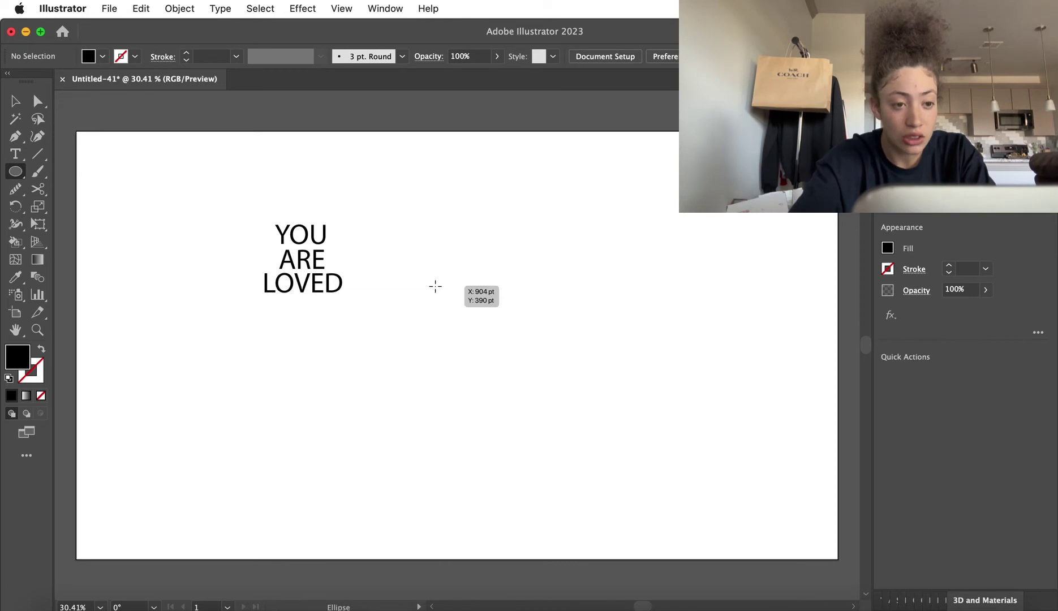
pyautogui.moveTo(436, 285); pyautogui.dragTo(595, 445)
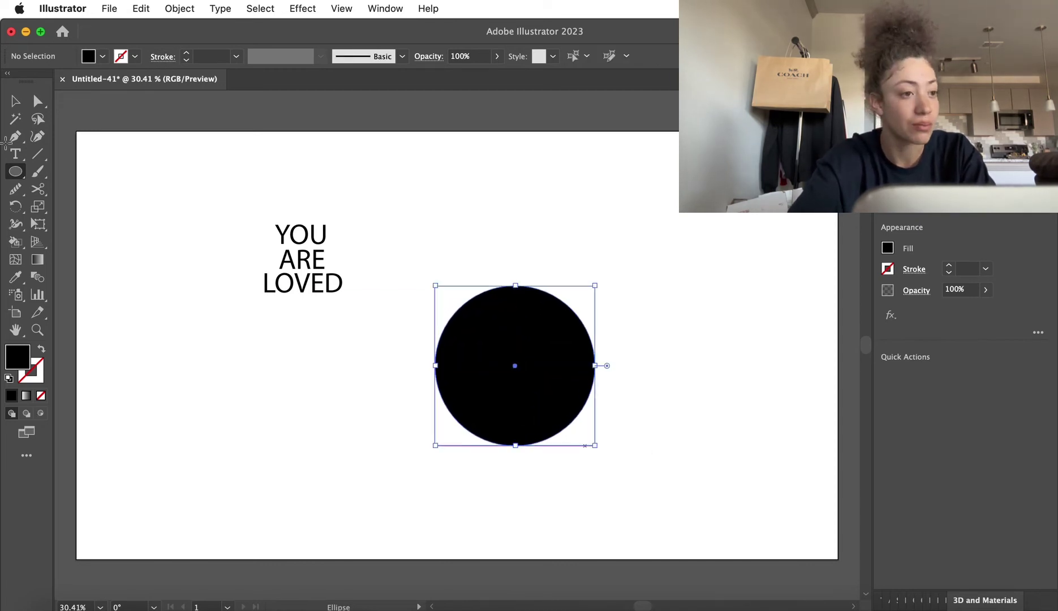
pyautogui.click(22, 105)
pyautogui.moveTo(502, 360); pyautogui.dragTo(445, 356)
# Step: Cut the selected circle along two wavy lines with the Knife tool
pyautogui.click(453, 226)
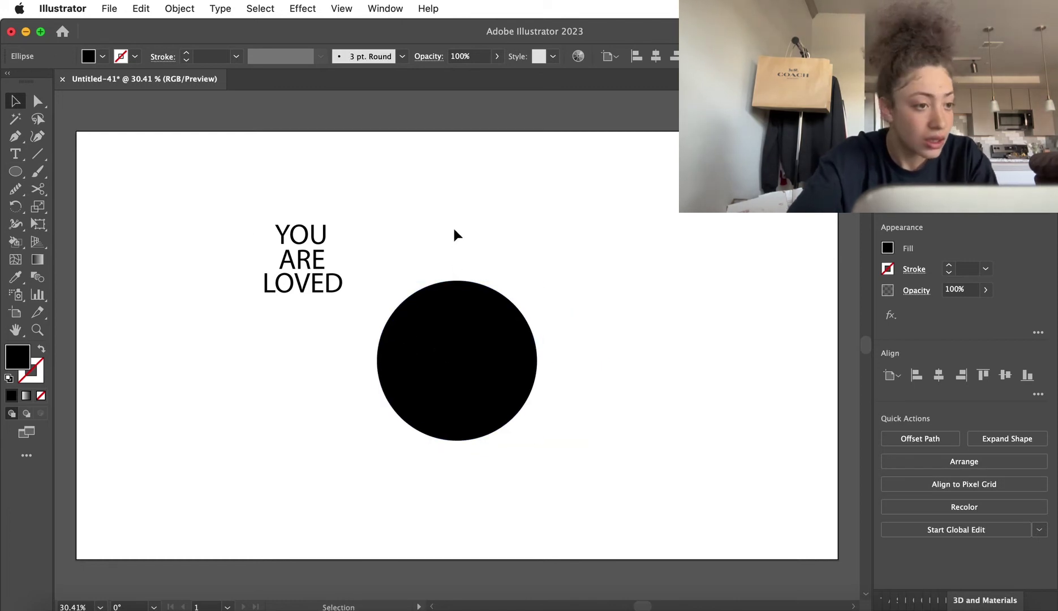
pyautogui.click(470, 342)
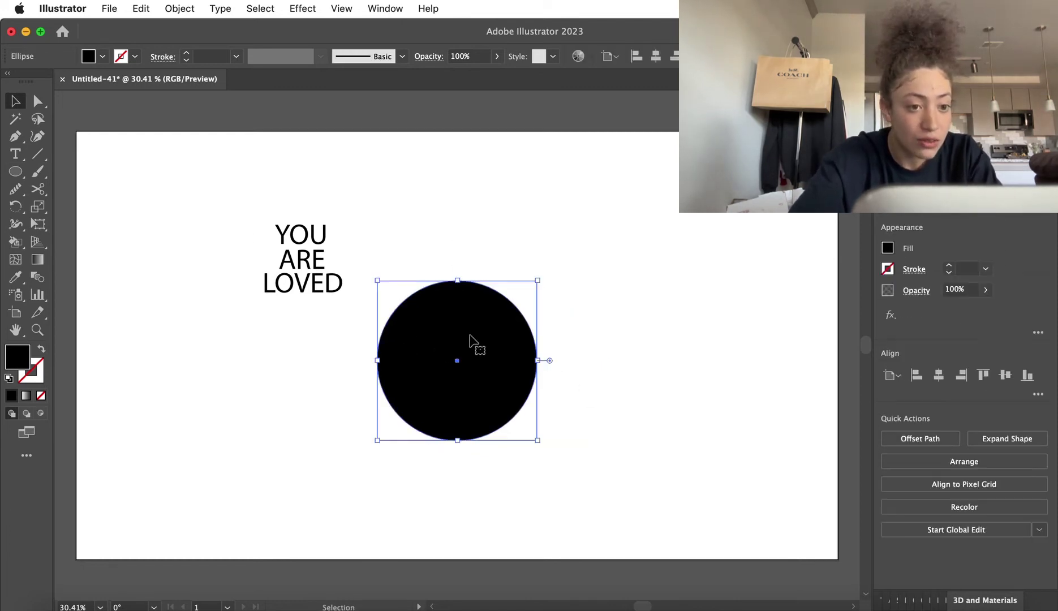
pyautogui.click(42, 195)
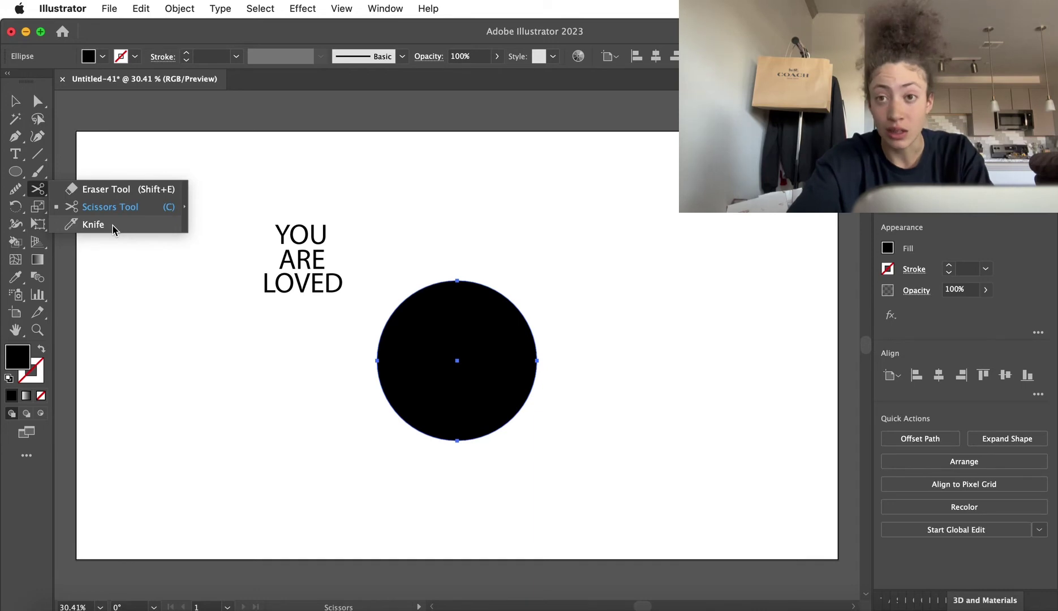
pyautogui.click(93, 225)
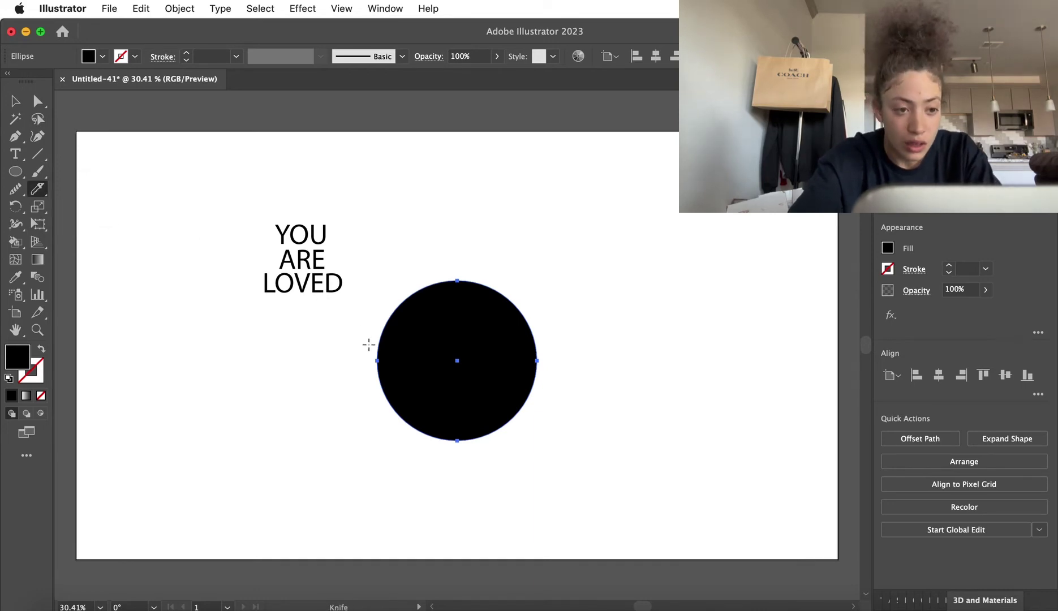
pyautogui.moveTo(436, 345)
pyautogui.mouseDown()
pyautogui.moveTo(508, 336)
pyautogui.moveTo(558, 346)
pyautogui.mouseUp()
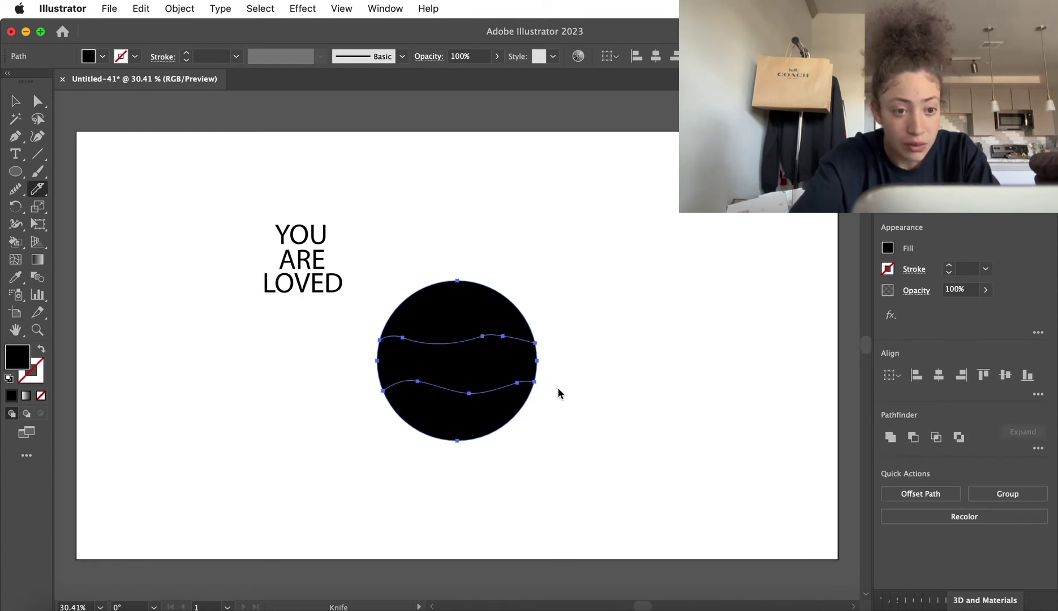
# Step: Move the bottom piece down and the top piece up to open white gaps
pyautogui.click(15, 101)
pyautogui.click(569, 210)
pyautogui.moveTo(491, 420); pyautogui.dragTo(493, 427)
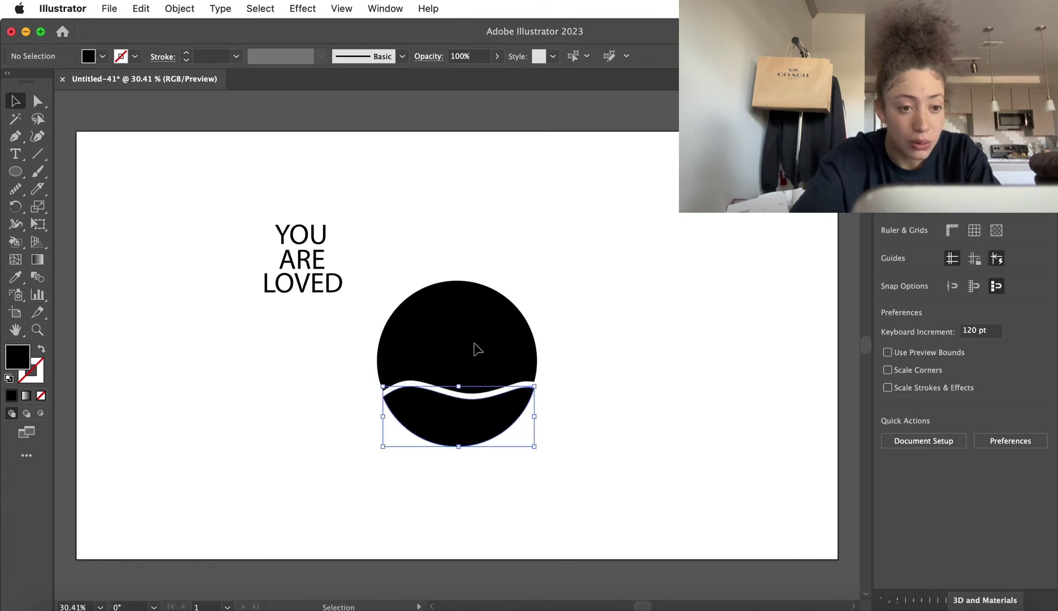
pyautogui.moveTo(474, 335); pyautogui.dragTo(474, 326)
pyautogui.click(582, 289)
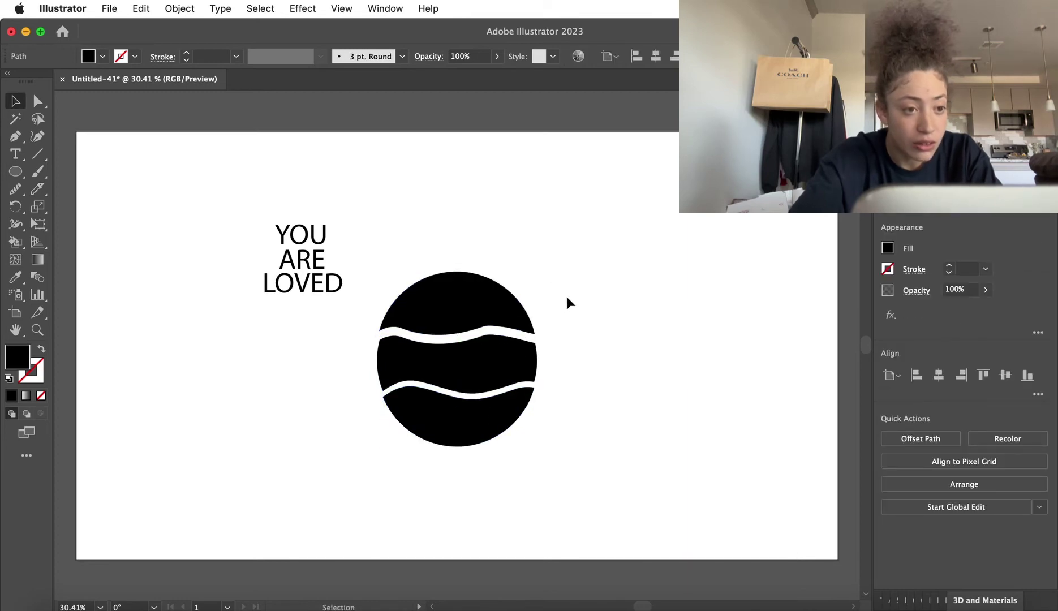
# Step: Send the YOU ARE LOVED text behind the circle and nudge YOU slightly right
pyautogui.click(334, 289)
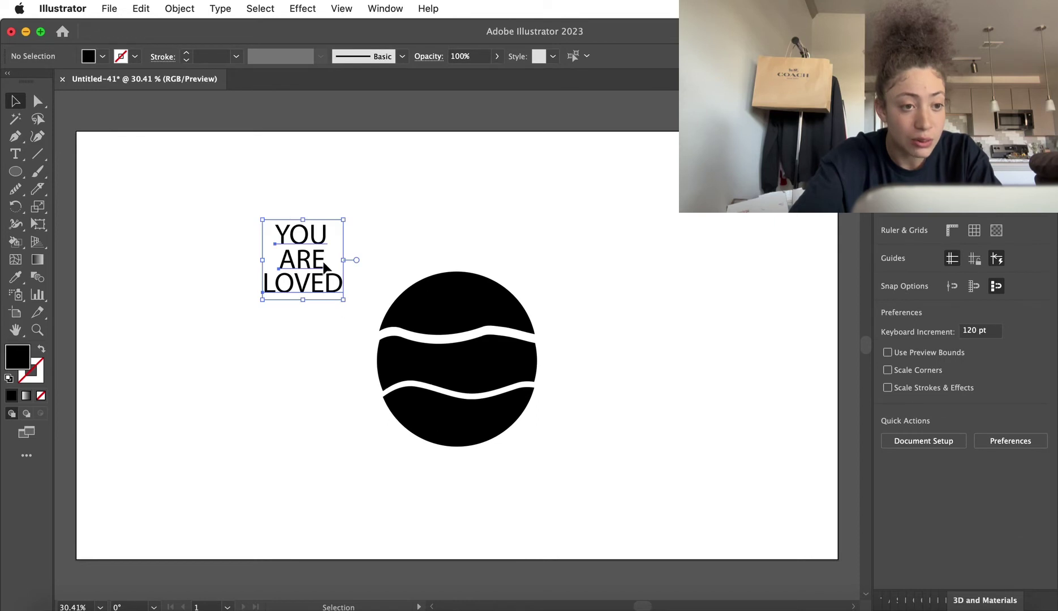
pyautogui.rightClick(324, 264)
pyautogui.moveTo(435, 532)
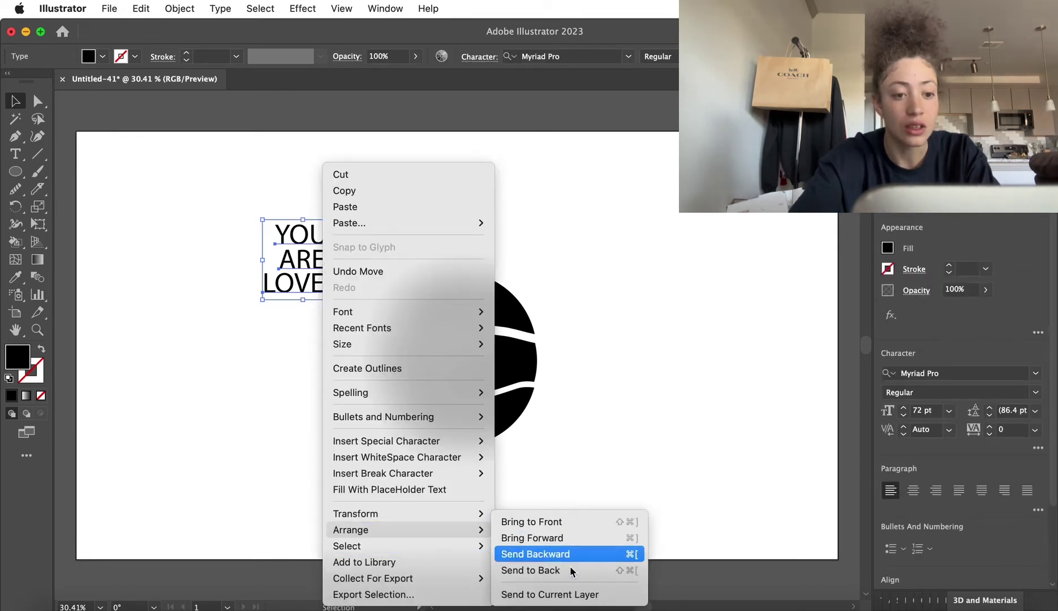
pyautogui.click(569, 572)
pyautogui.click(537, 404)
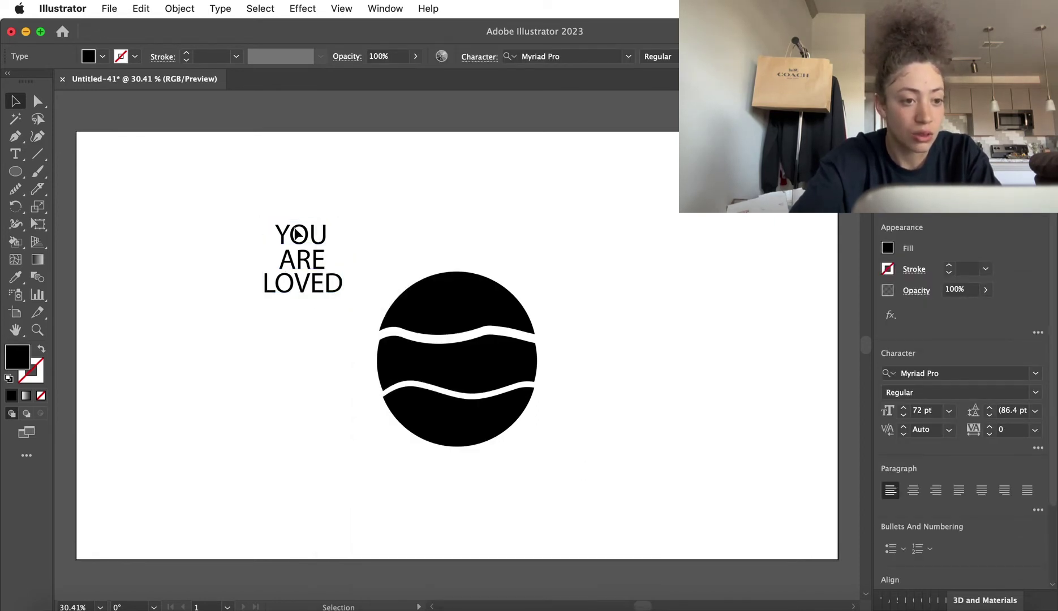
pyautogui.moveTo(298, 233)
pyautogui.mouseDown()
pyautogui.moveTo(364, 255)
pyautogui.moveTo(305, 234)
pyautogui.mouseUp()
pyautogui.click(403, 219)
# Step: Set the YOU ARE LOVED text in the COOL FONT Fluid typeface
pyautogui.moveTo(221, 199); pyautogui.dragTo(352, 315)
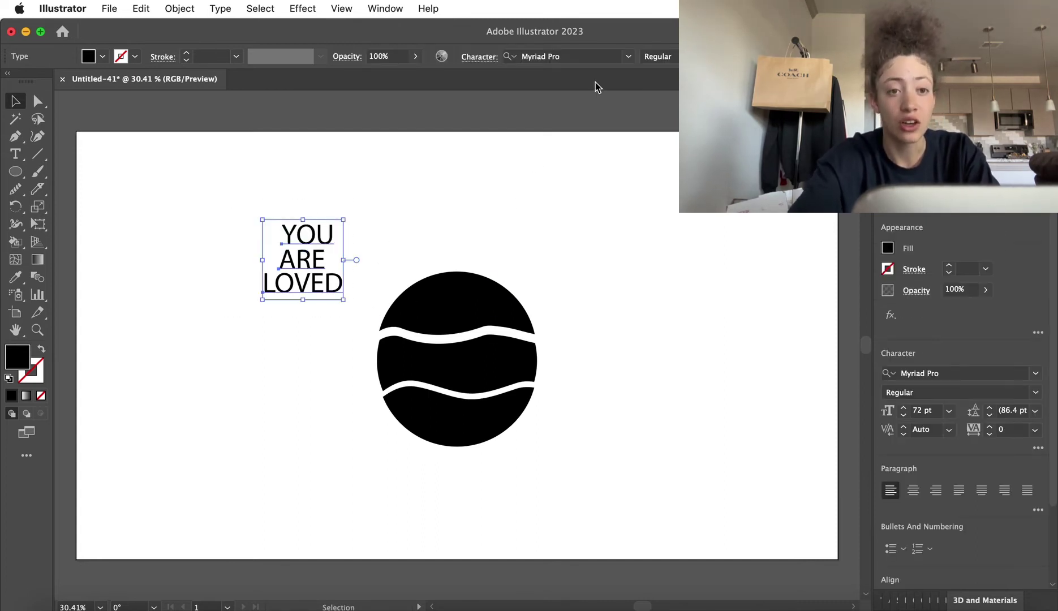
pyautogui.click(629, 56)
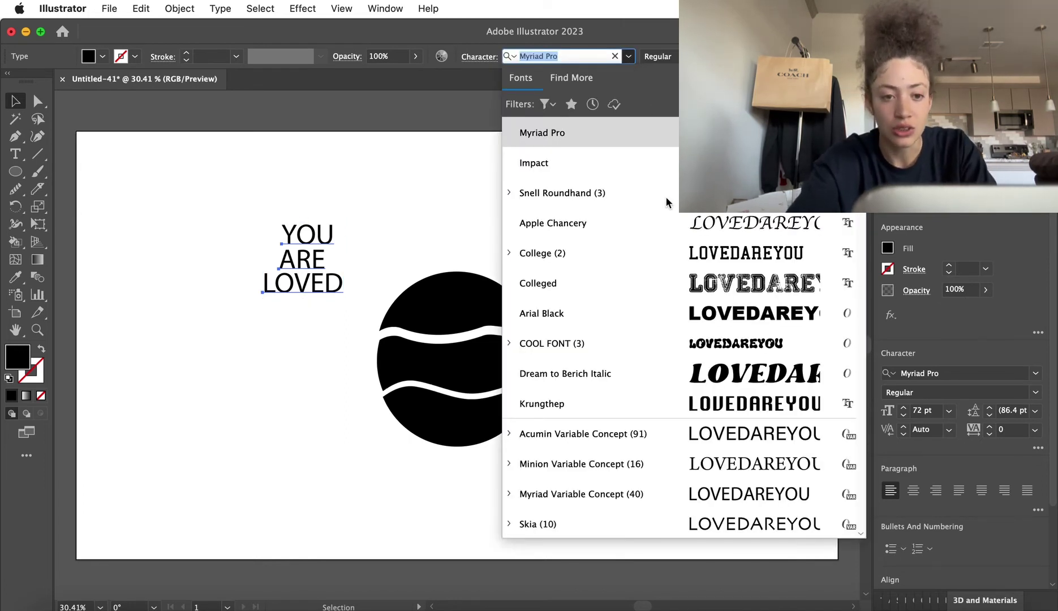
pyautogui.click(698, 351)
pyautogui.click(341, 187)
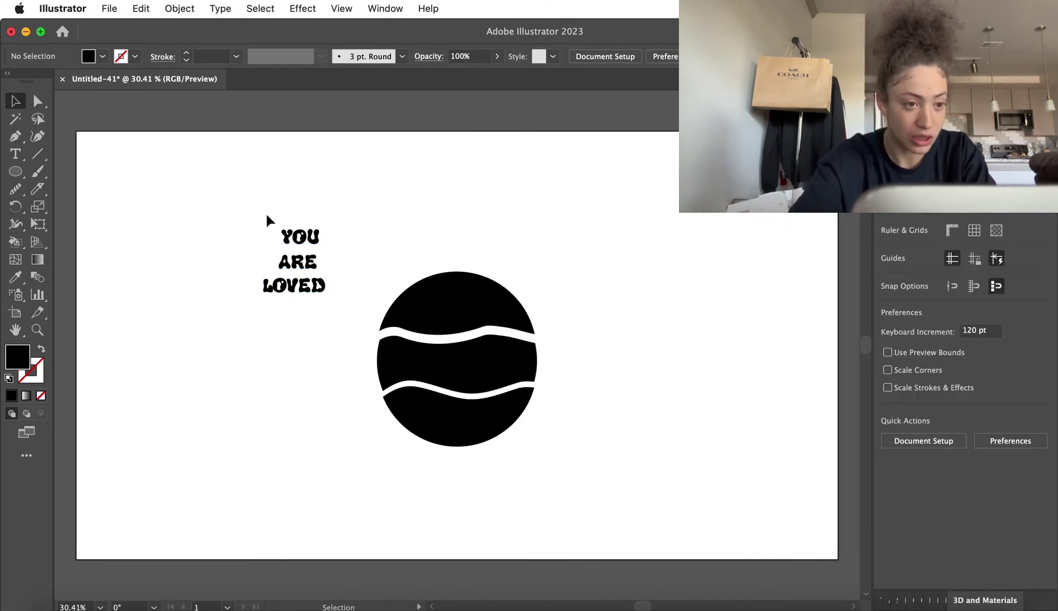
pyautogui.moveTo(266, 215); pyautogui.dragTo(317, 309)
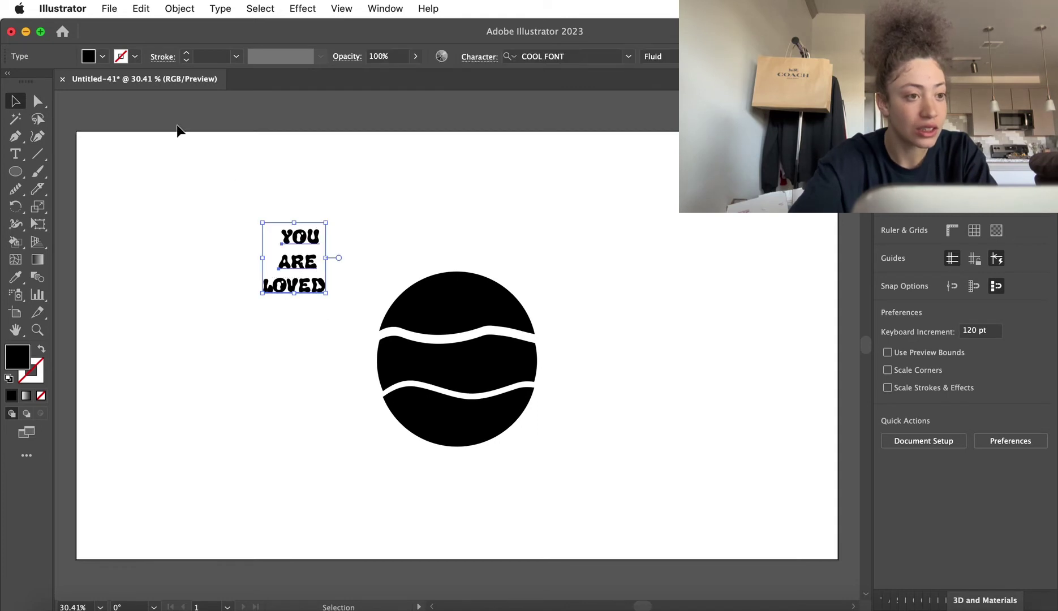
pyautogui.click(103, 58)
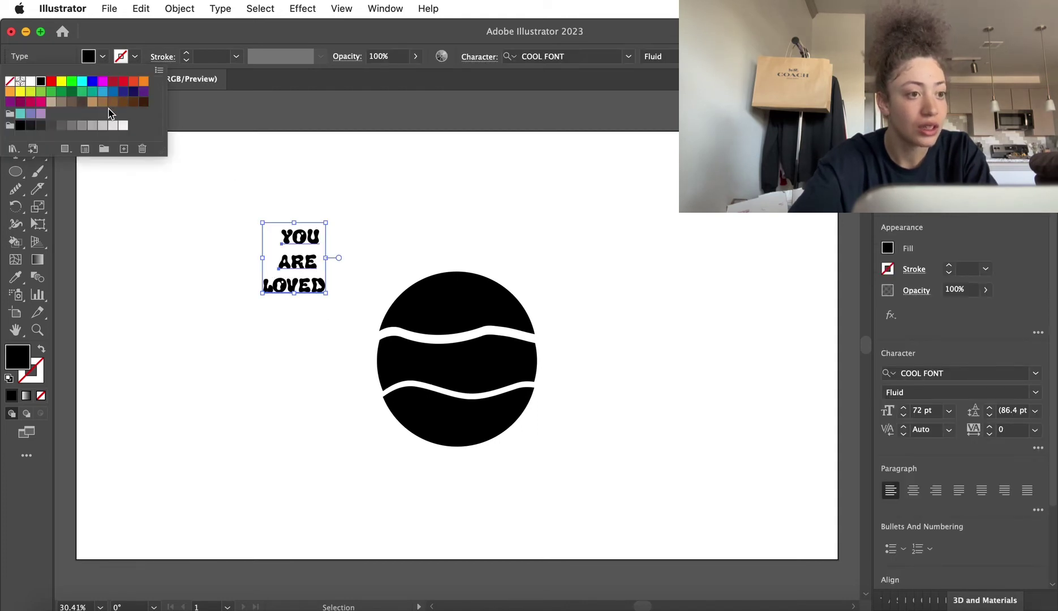
# Step: Fill the text with a dark purple swatch after trying blue and light purple
pyautogui.click(32, 115)
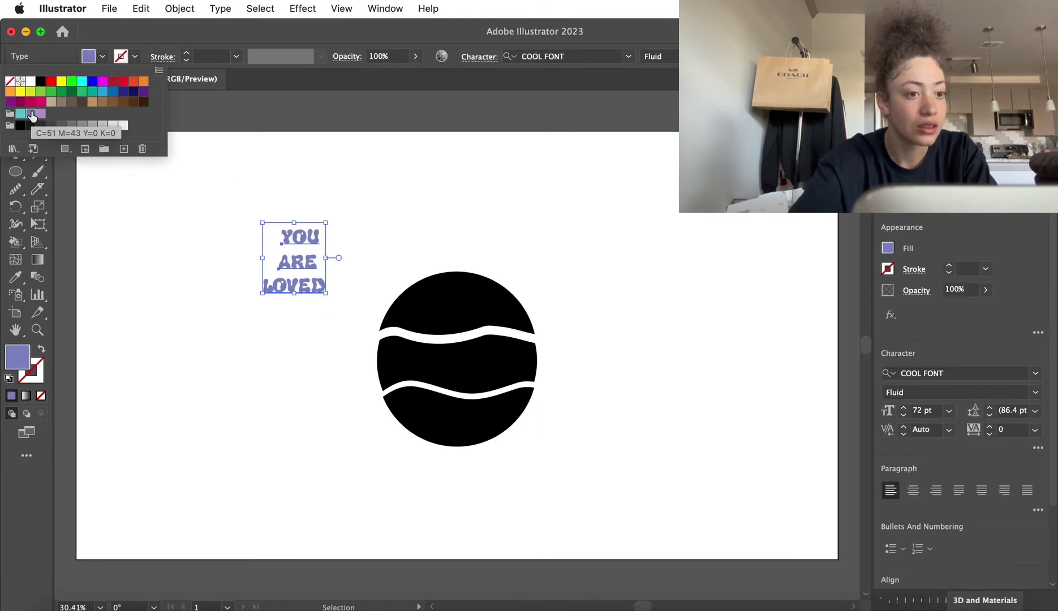
pyautogui.click(41, 115)
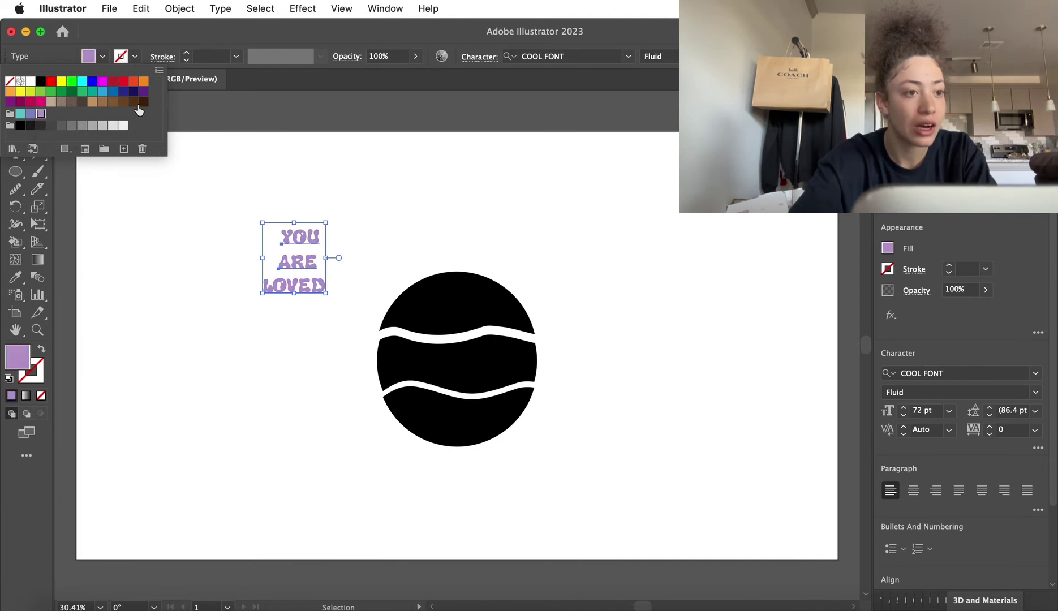
pyautogui.click(143, 92)
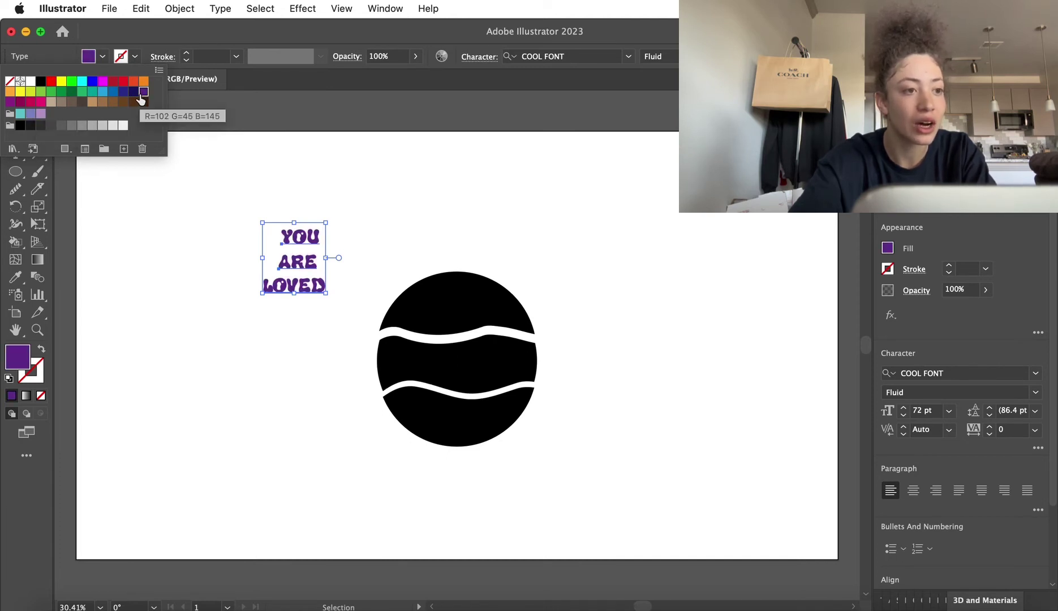
pyautogui.click(274, 148)
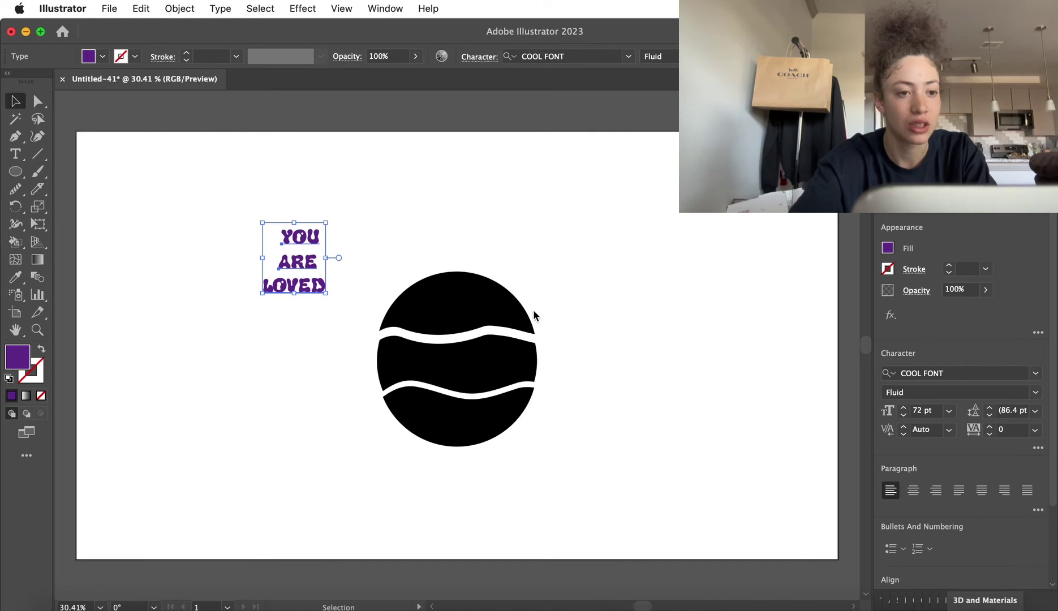
# Step: Eyedropper the text's dark purple onto the striped circle pieces
pyautogui.moveTo(406, 241); pyautogui.dragTo(494, 445)
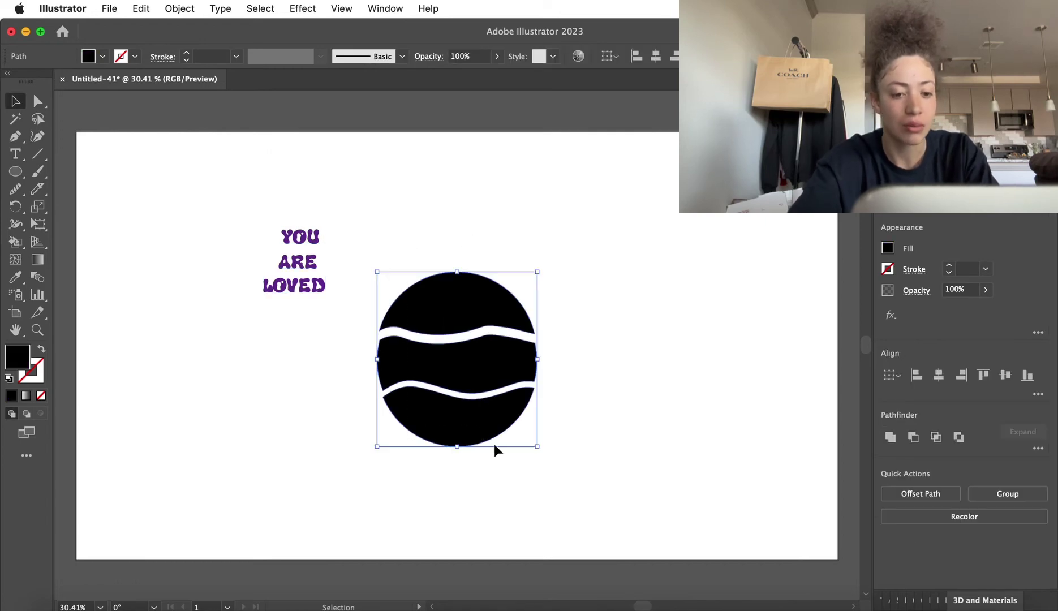
pyautogui.press('i')
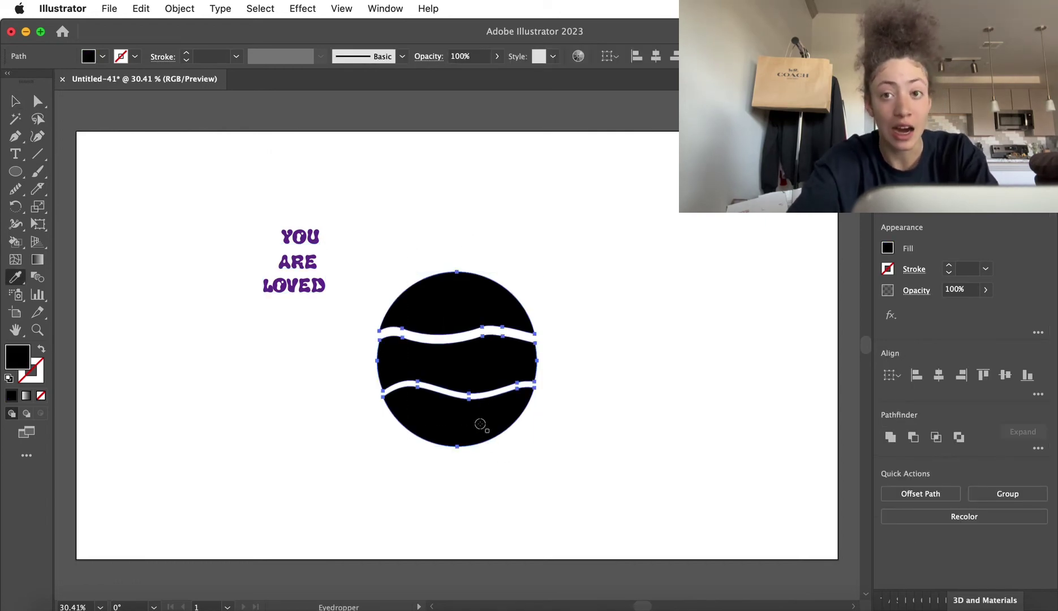
pyautogui.click(291, 285)
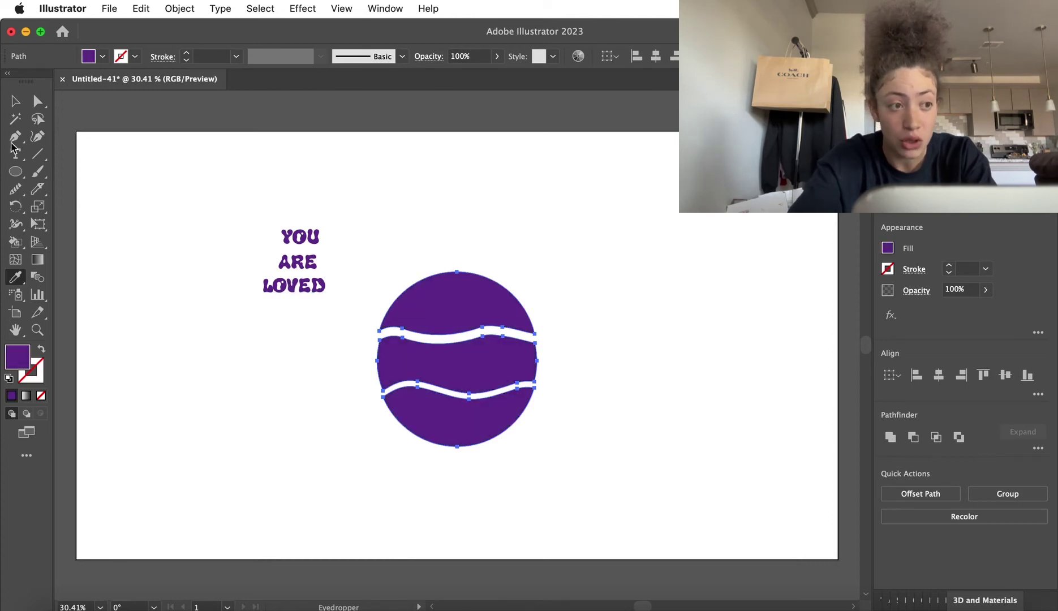
pyautogui.click(14, 102)
pyautogui.click(261, 136)
# Step: Move YOU, ARE and LOVED onto the circle's top, middle and bottom bands
pyautogui.moveTo(304, 232); pyautogui.dragTo(458, 301)
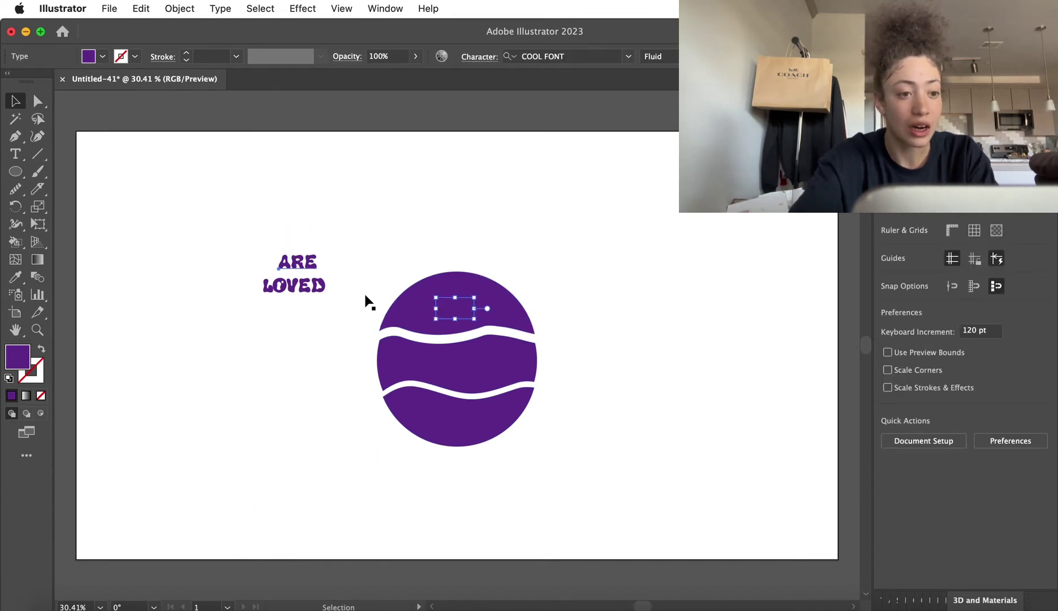
pyautogui.moveTo(309, 266); pyautogui.dragTo(461, 367)
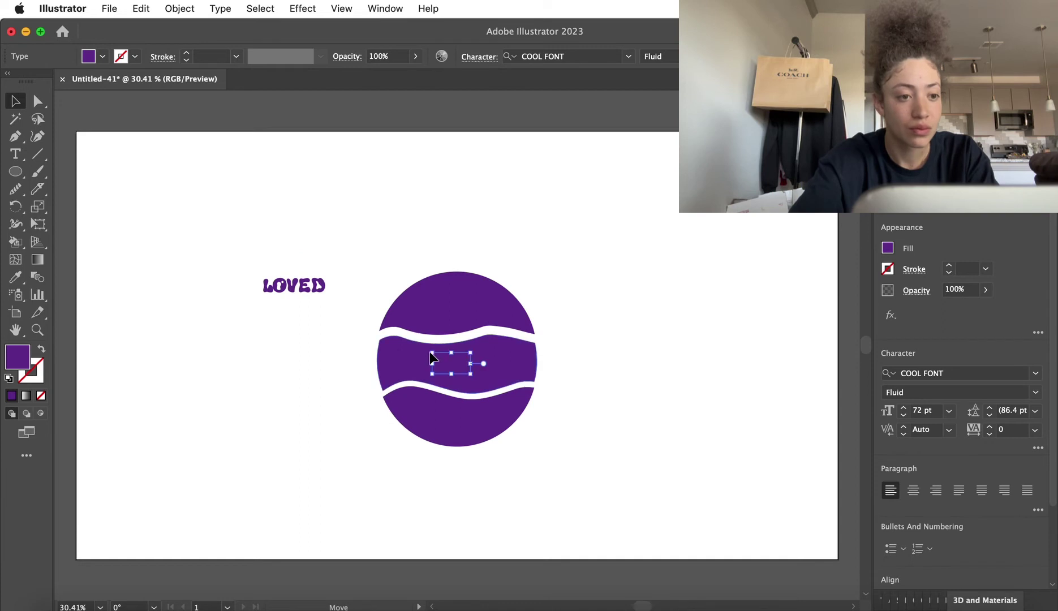
pyautogui.moveTo(306, 285); pyautogui.dragTo(477, 425)
pyautogui.click(545, 384)
# Step: Warp YOU and ARE into the top and middle bands with Envelope Distort > Make with Top Object
pyautogui.moveTo(389, 259); pyautogui.dragTo(501, 336)
pyautogui.click(180, 8)
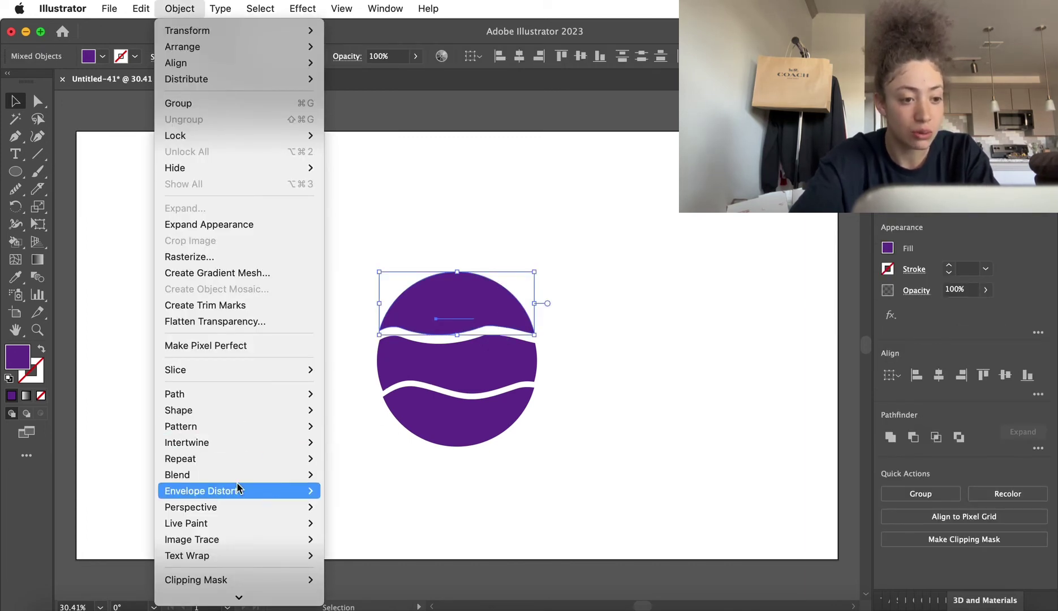
pyautogui.moveTo(237, 490)
pyautogui.click(344, 506)
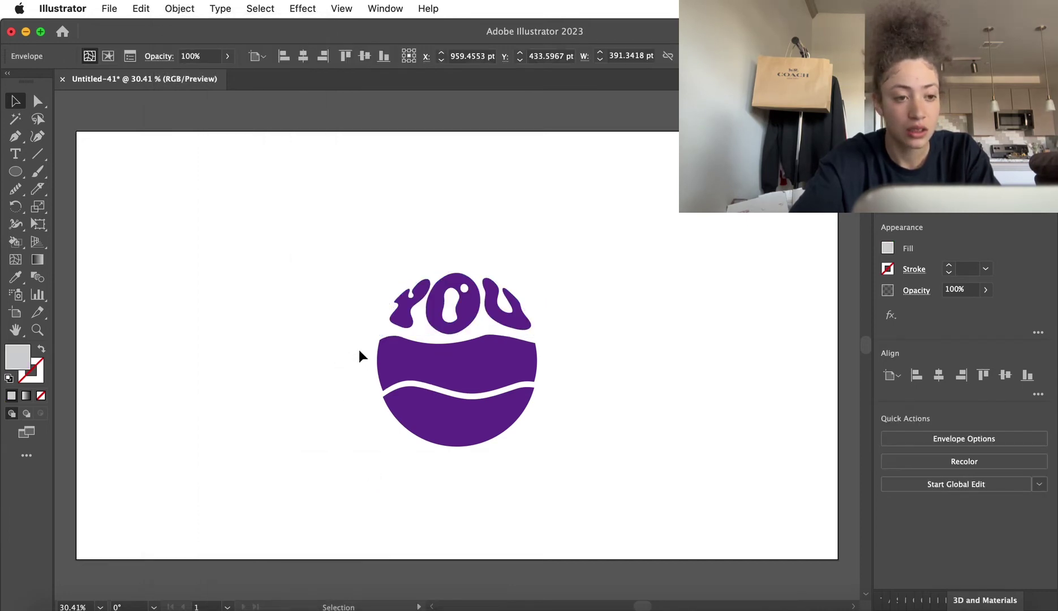
pyautogui.moveTo(360, 350); pyautogui.dragTo(436, 373)
pyautogui.moveTo(518, 379); pyautogui.dragTo(557, 376)
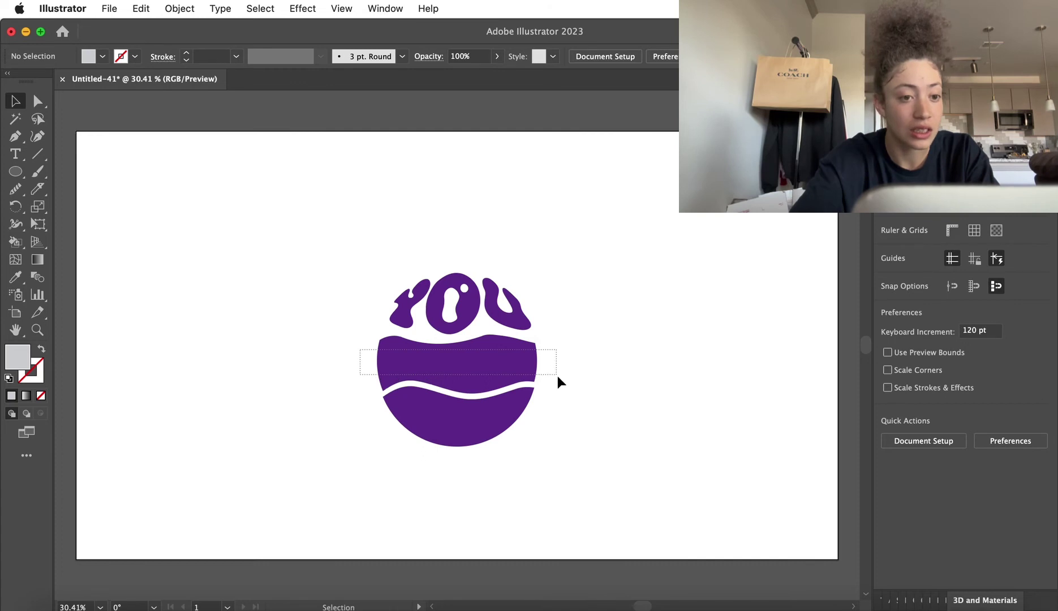
pyautogui.click(179, 8)
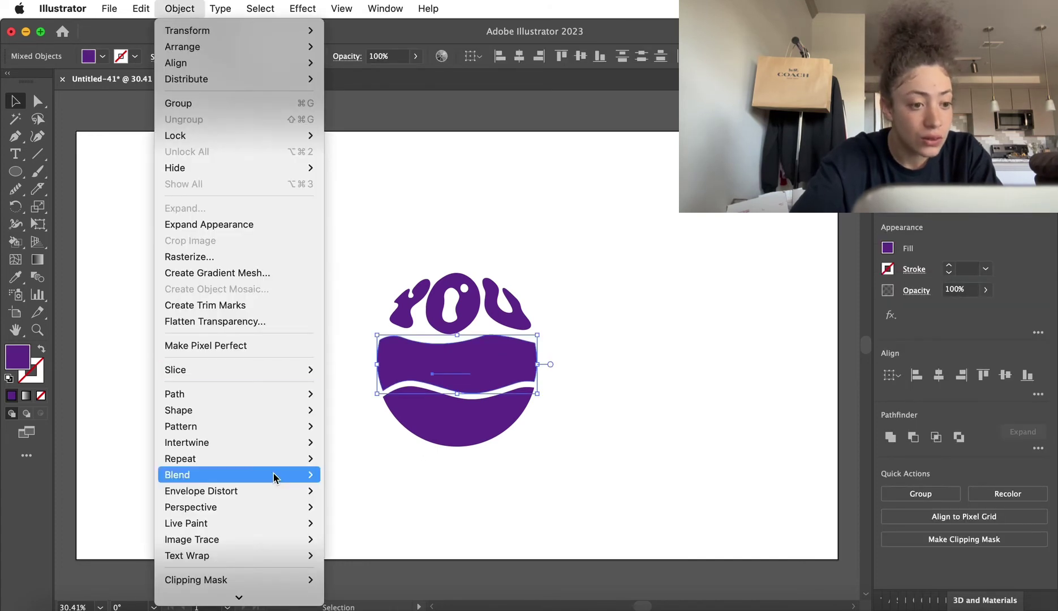
pyautogui.moveTo(300, 492)
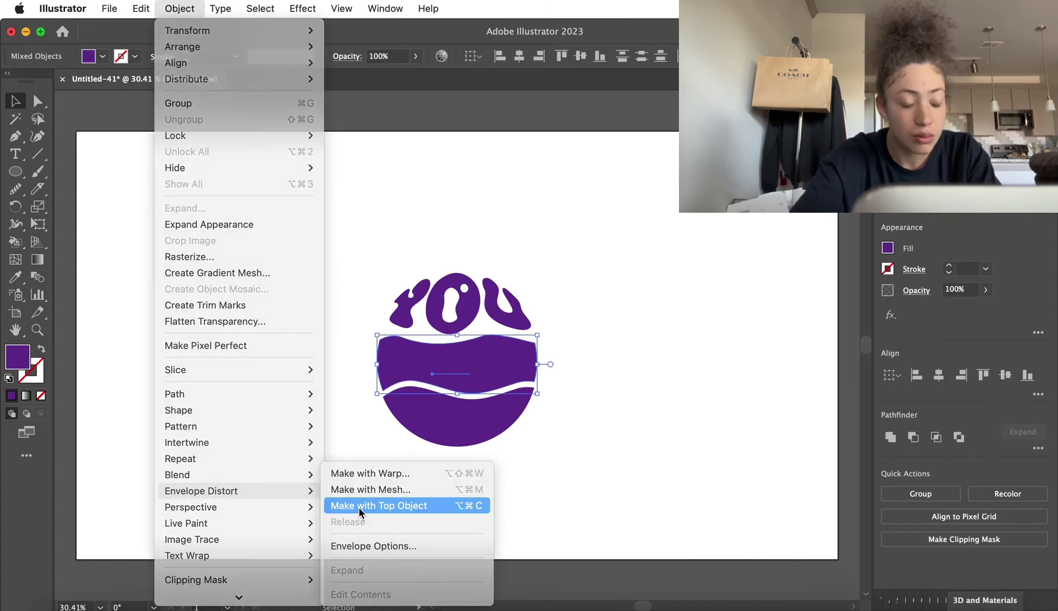
pyautogui.click(359, 508)
# Step: Warp LOVED into the bottom band with Make with Top Object, then select all three words
pyautogui.click(385, 439)
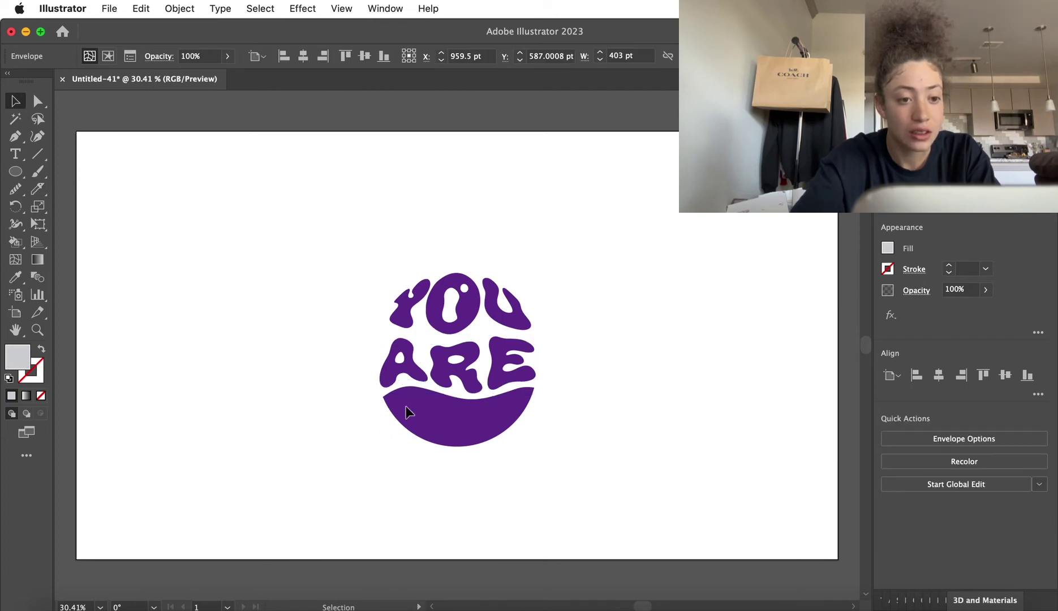
pyautogui.click(519, 438)
pyautogui.click(520, 438)
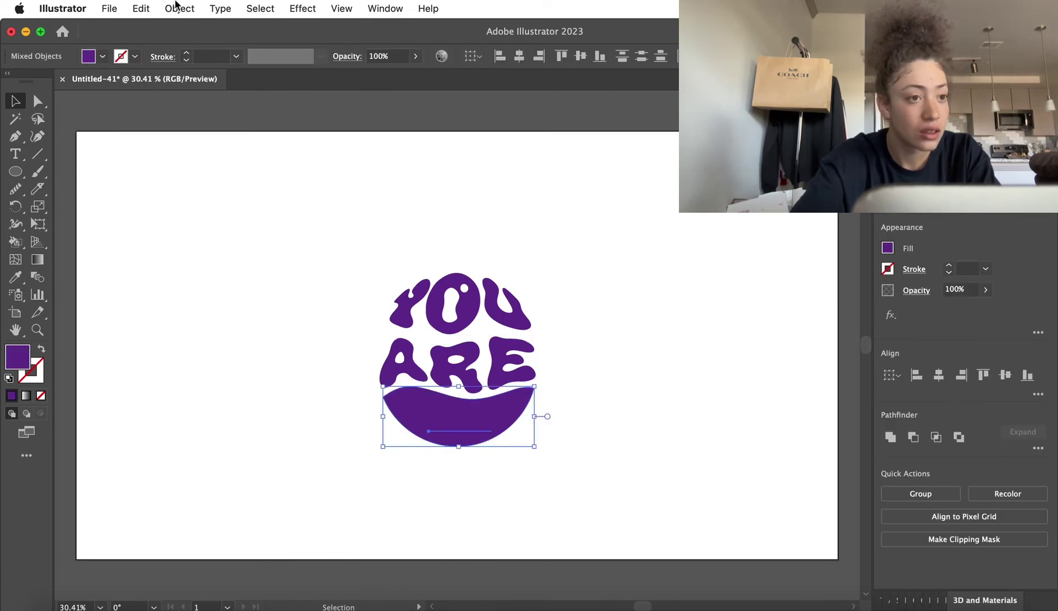
pyautogui.click(179, 7)
pyautogui.moveTo(221, 490)
pyautogui.click(364, 506)
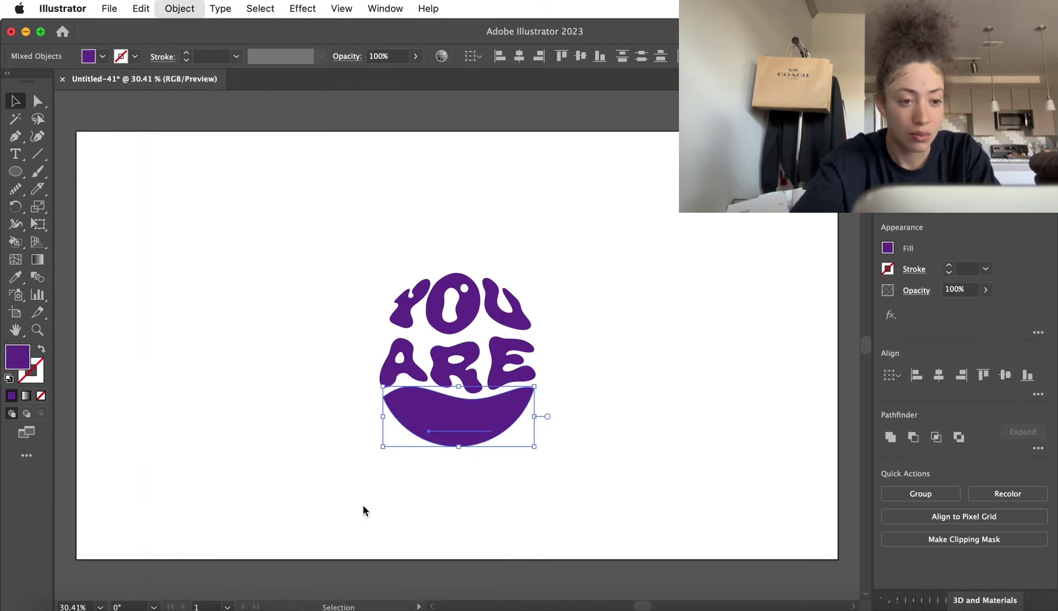
pyautogui.click(496, 491)
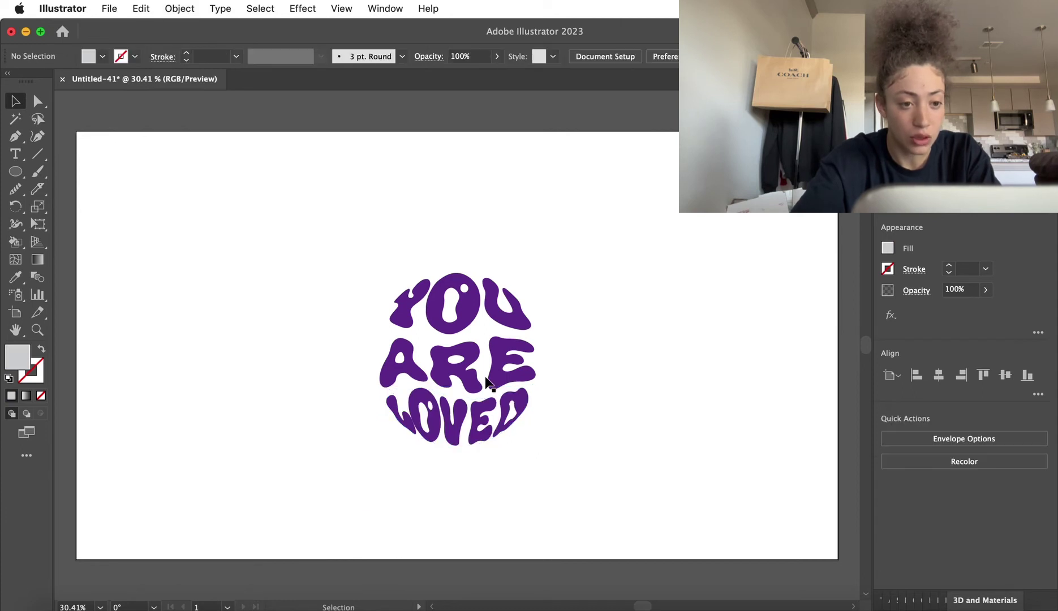
pyautogui.click(469, 325)
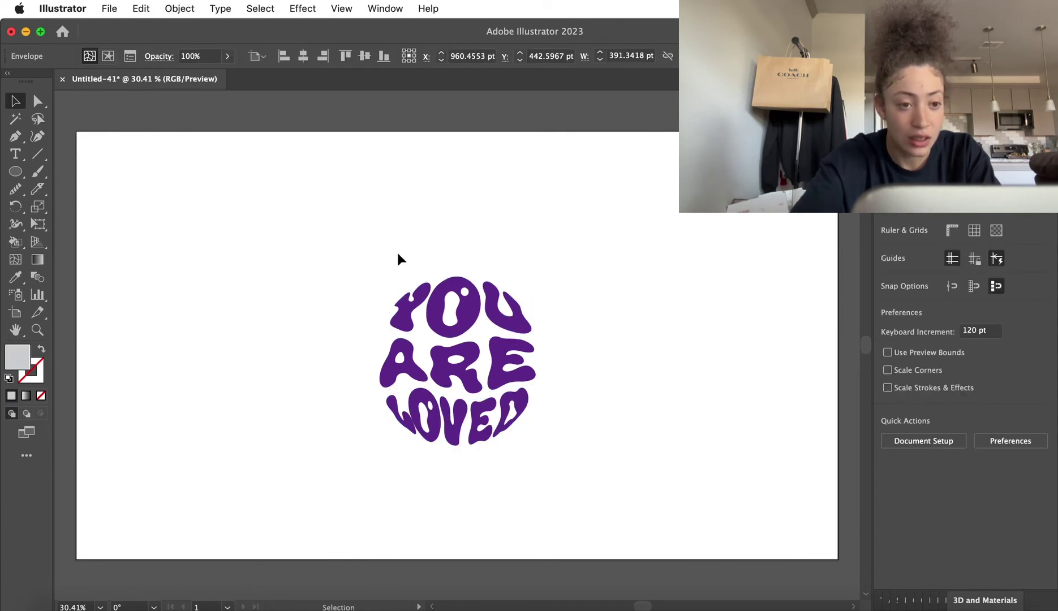
pyautogui.moveTo(343, 237); pyautogui.dragTo(520, 440)
# Step: Move the round lettering up and left and enlarge it
pyautogui.moveTo(493, 364); pyautogui.dragTo(434, 310)
pyautogui.moveTo(479, 393); pyautogui.dragTo(559, 468)
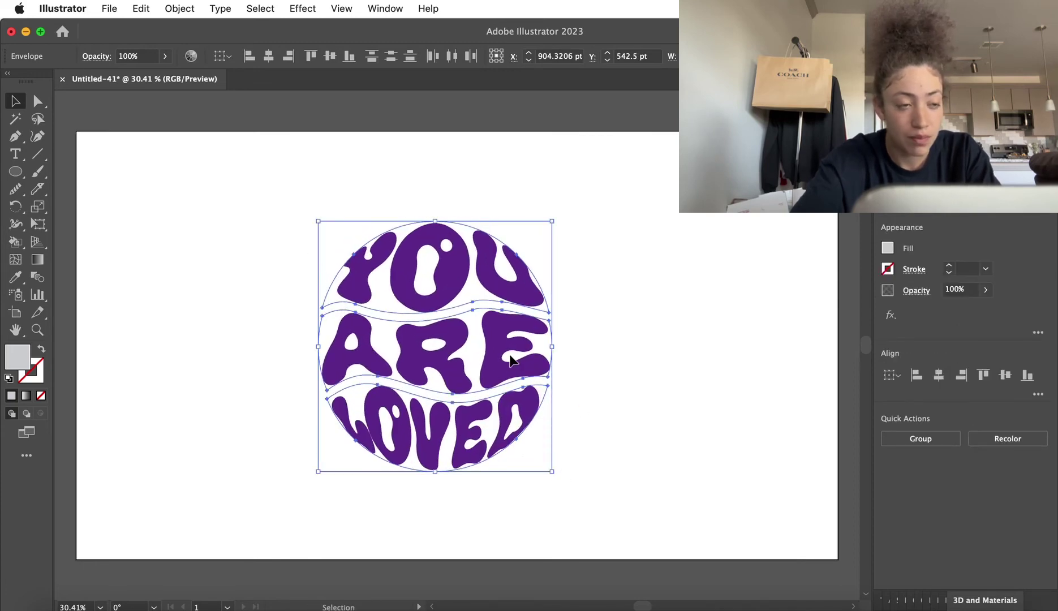
pyautogui.click(179, 8)
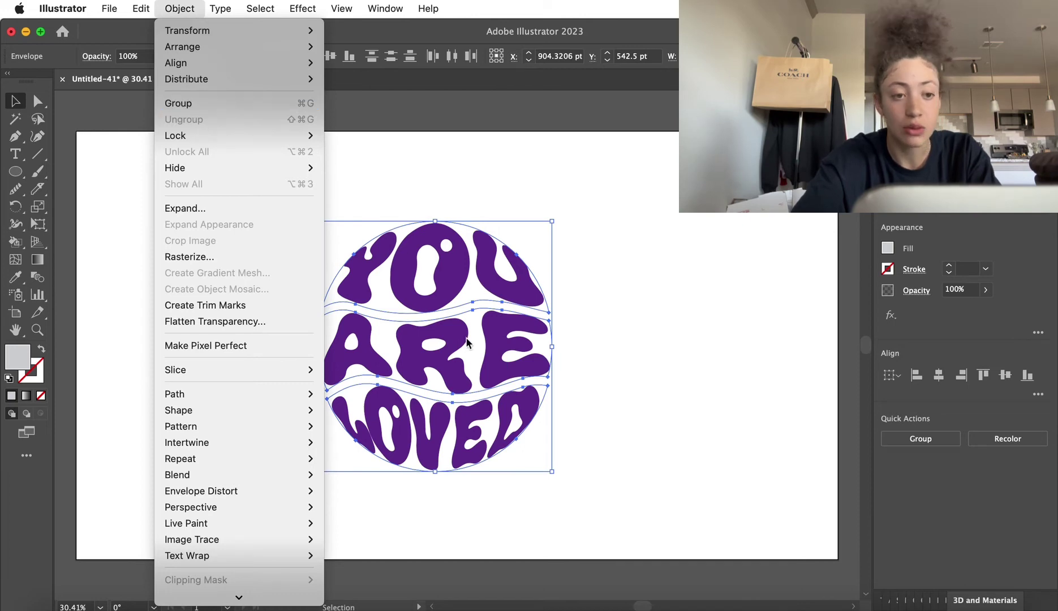
pyautogui.click(581, 271)
pyautogui.click(581, 271)
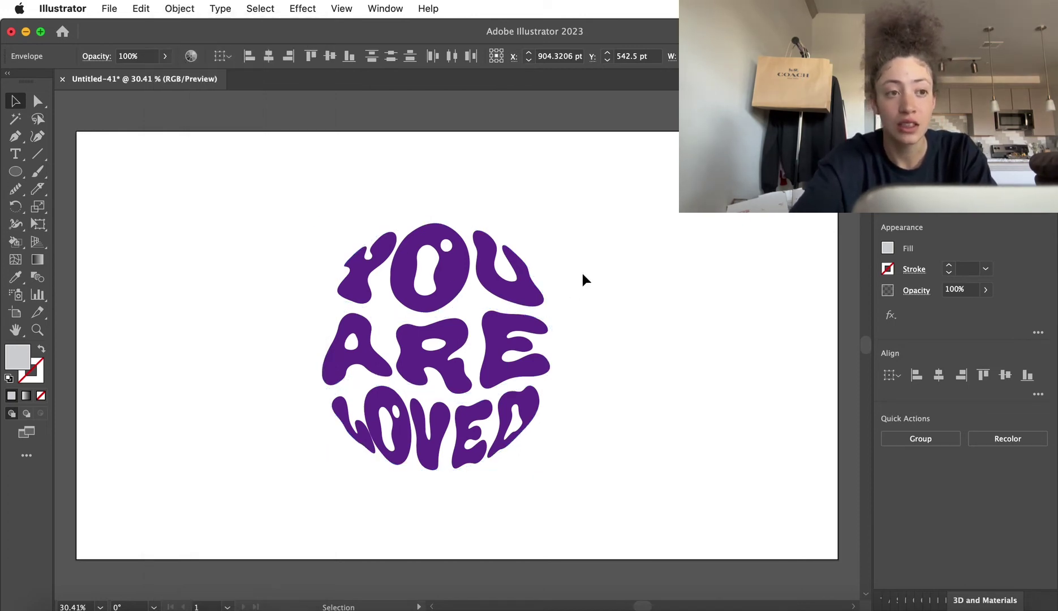
# Step: Select the warped text envelopes and group them with Object > Group
pyautogui.click(260, 8)
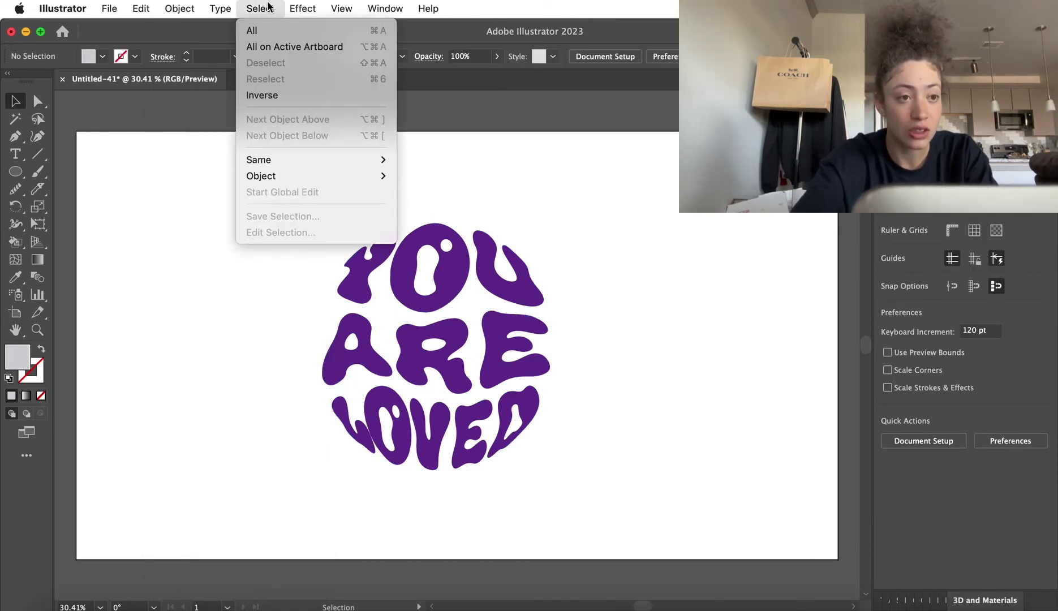
pyautogui.click(266, 32)
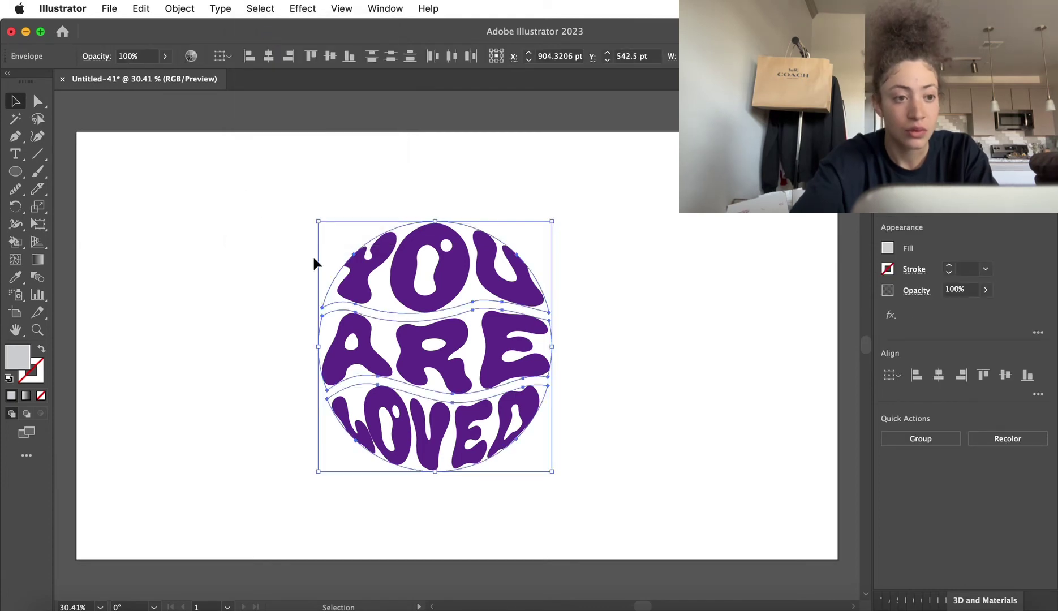
pyautogui.click(244, 177)
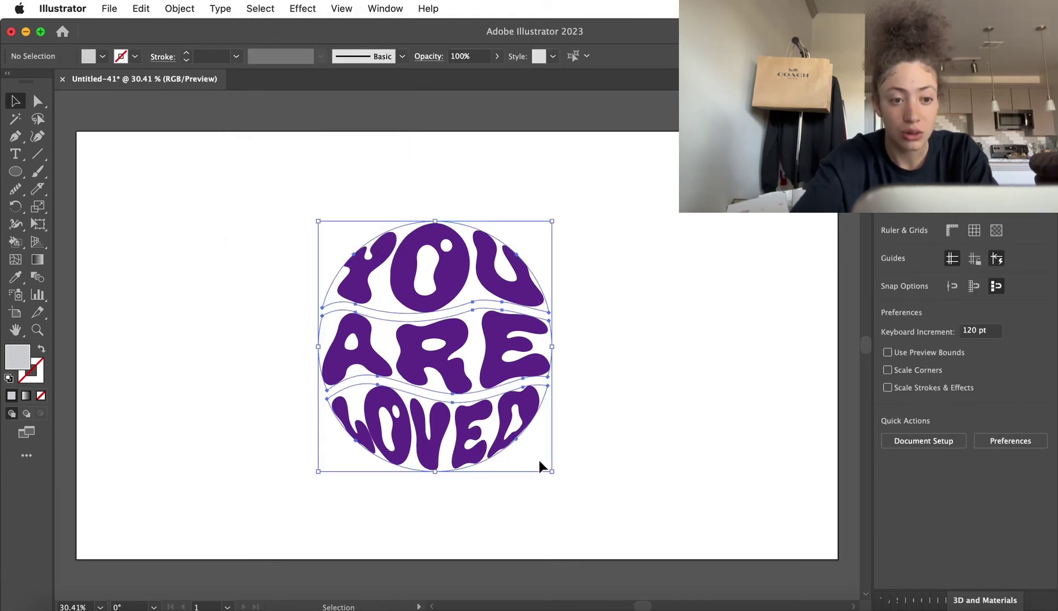
pyautogui.click(540, 461)
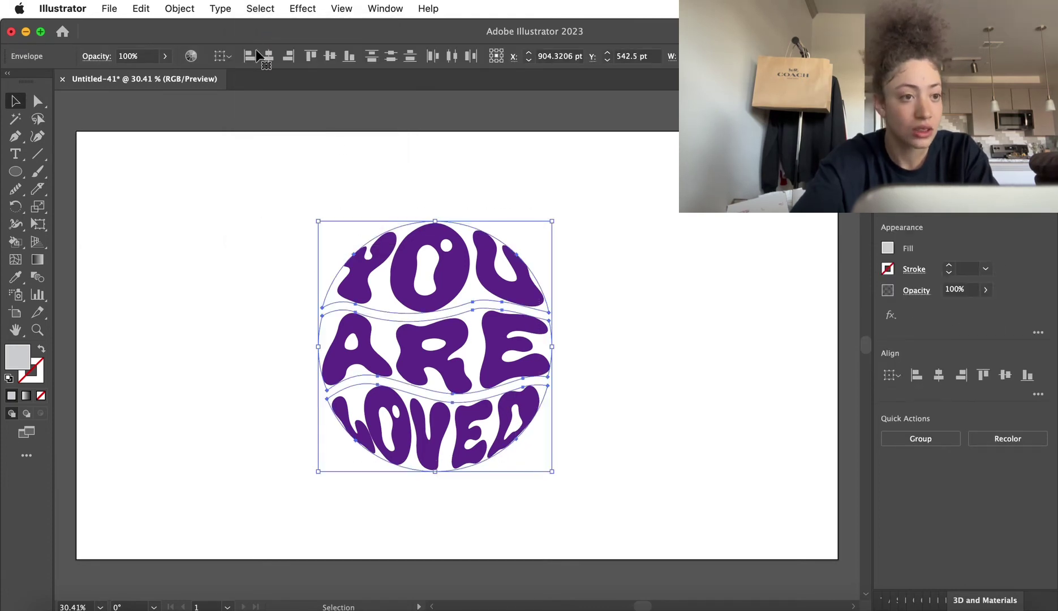
pyautogui.click(180, 8)
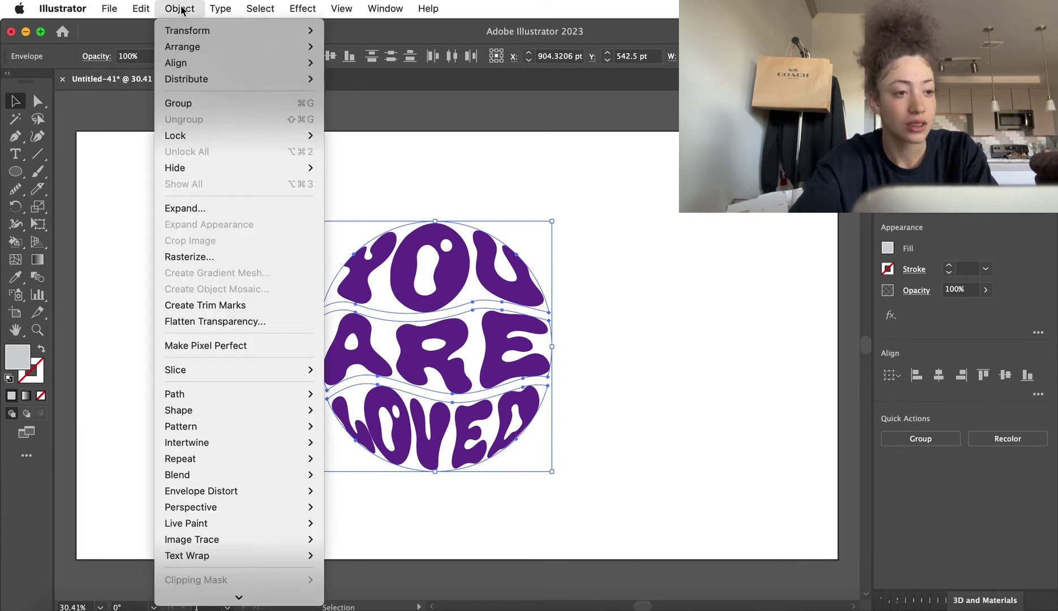
pyautogui.click(208, 103)
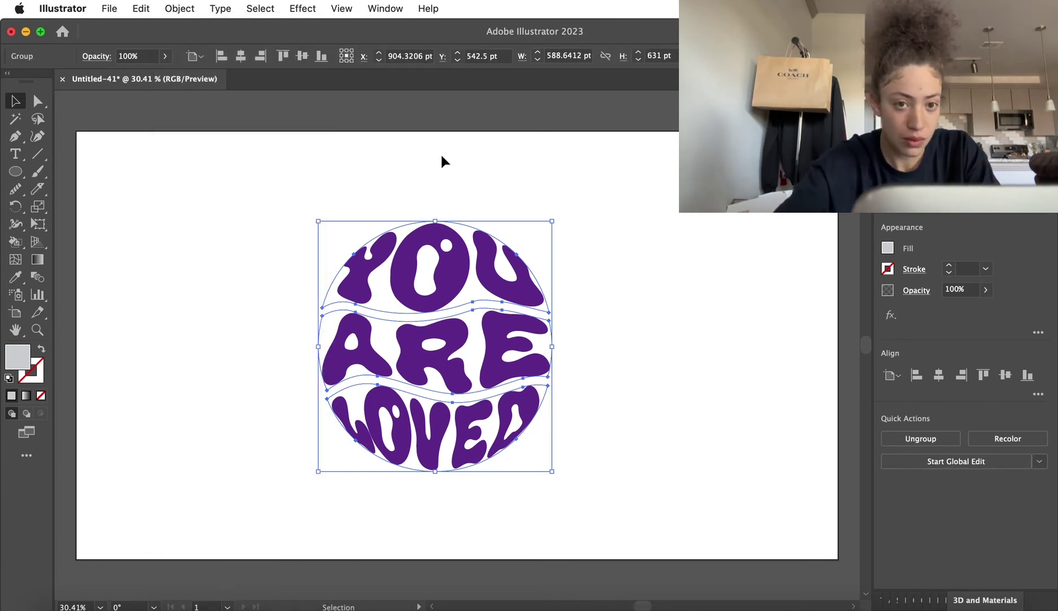
pyautogui.click(594, 142)
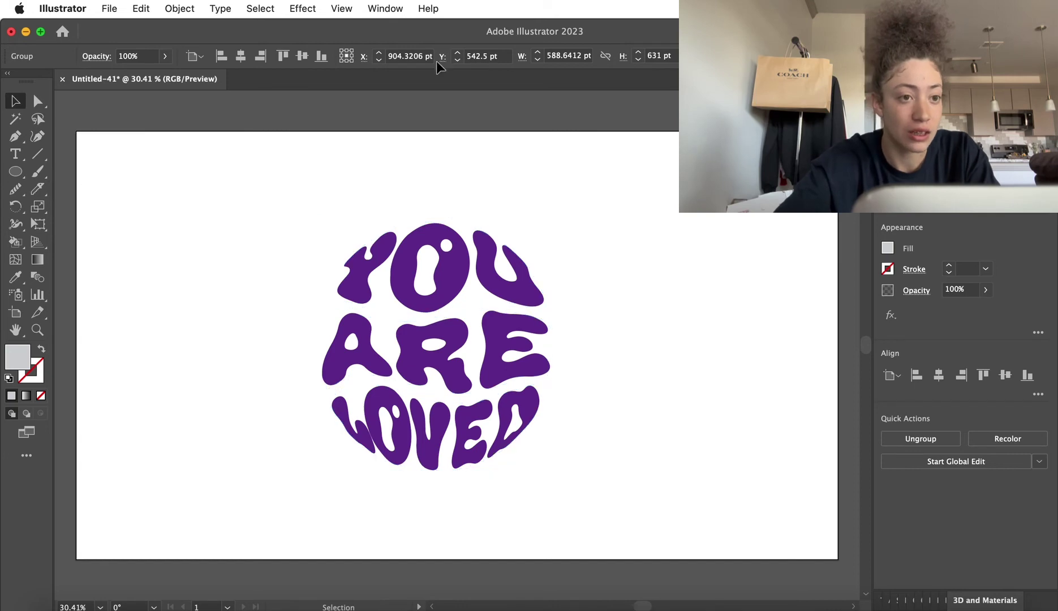
pyautogui.click(387, 8)
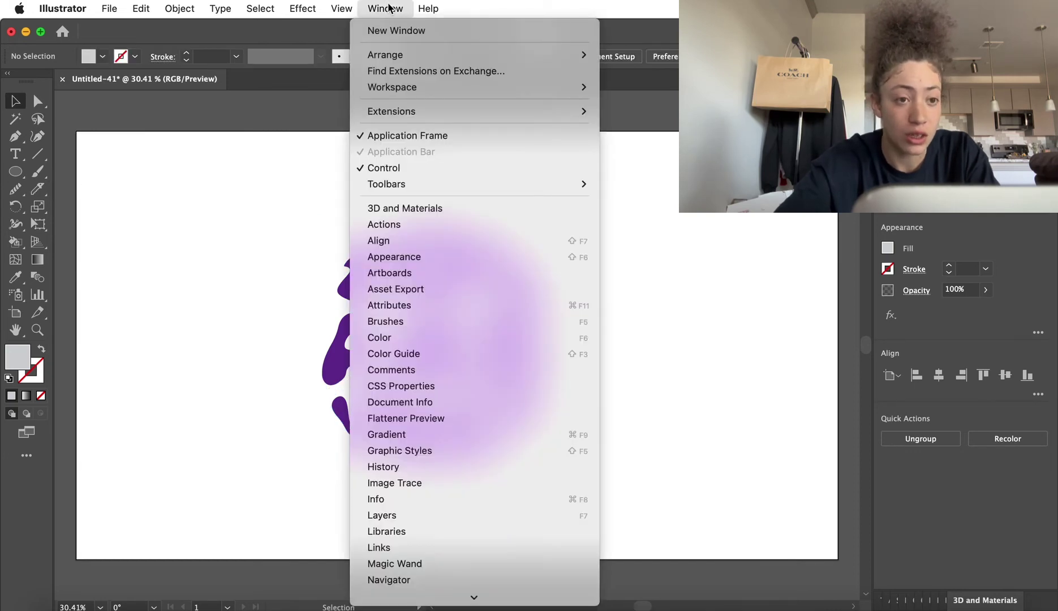
# Step: Apply the 3D Inflate effect to the whole lettering via the 3D and Materials panel
pyautogui.click(464, 212)
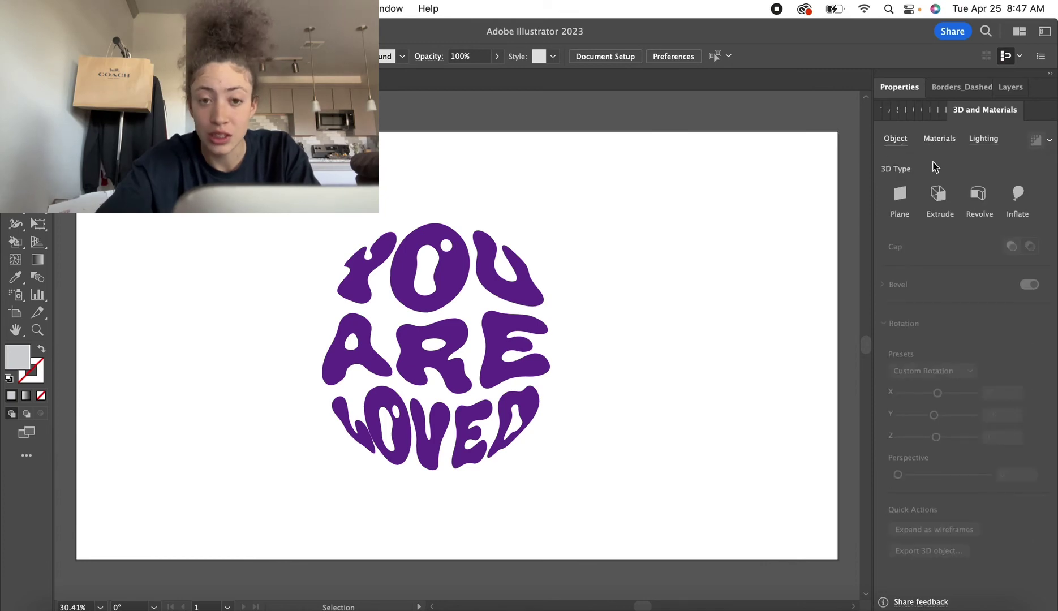
pyautogui.moveTo(303, 199); pyautogui.dragTo(593, 482)
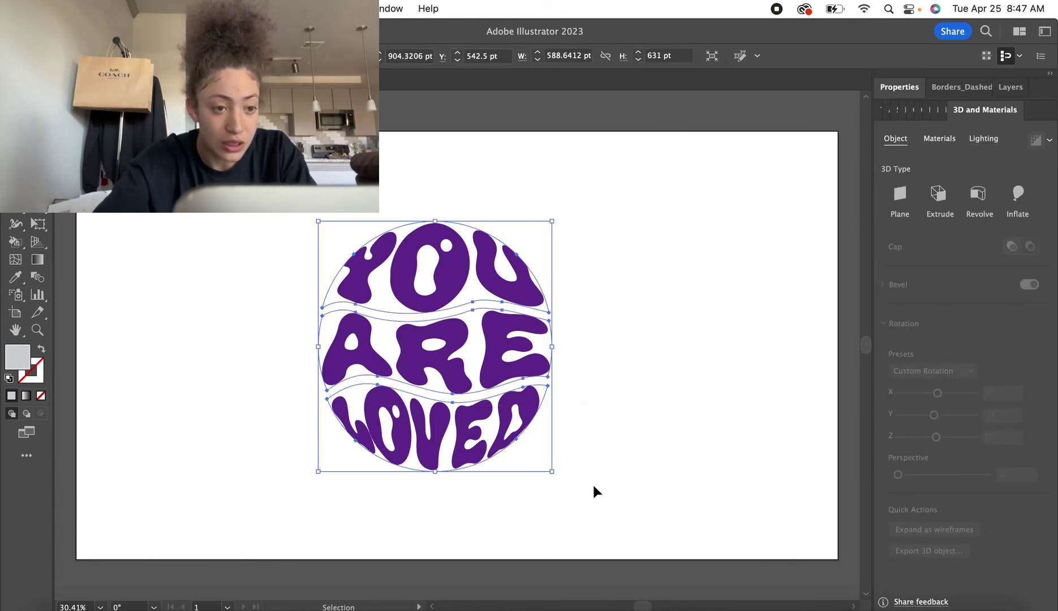
pyautogui.click(1019, 198)
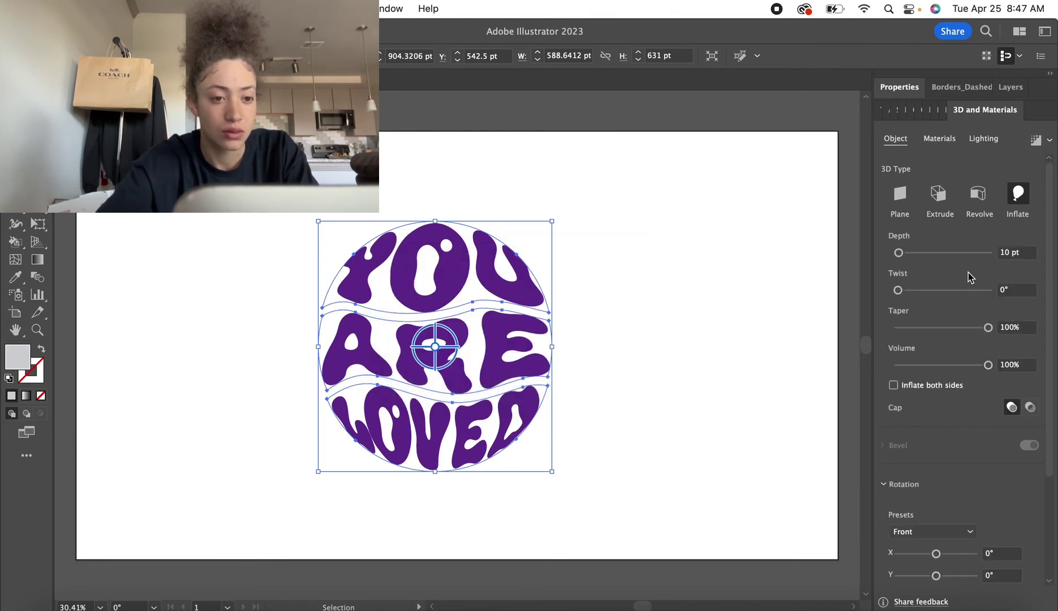
# Step: Set the 3D rotation to 9° on X and -9° on Y
pyautogui.moveTo(1048, 447); pyautogui.dragTo(1055, 544)
pyautogui.scroll(5, 1053, 417)
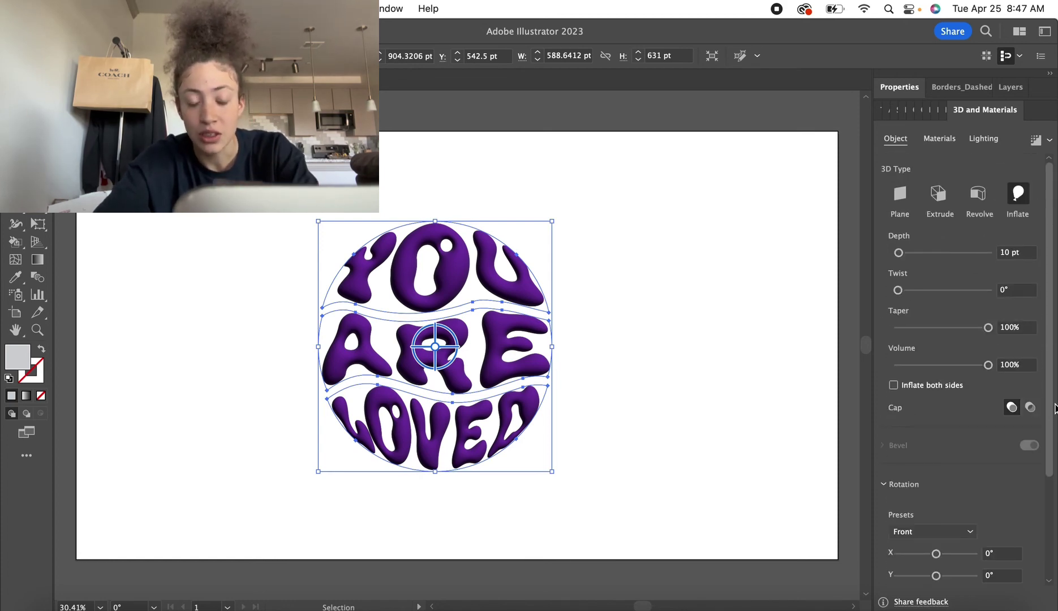
pyautogui.scroll(-3, 1019, 407)
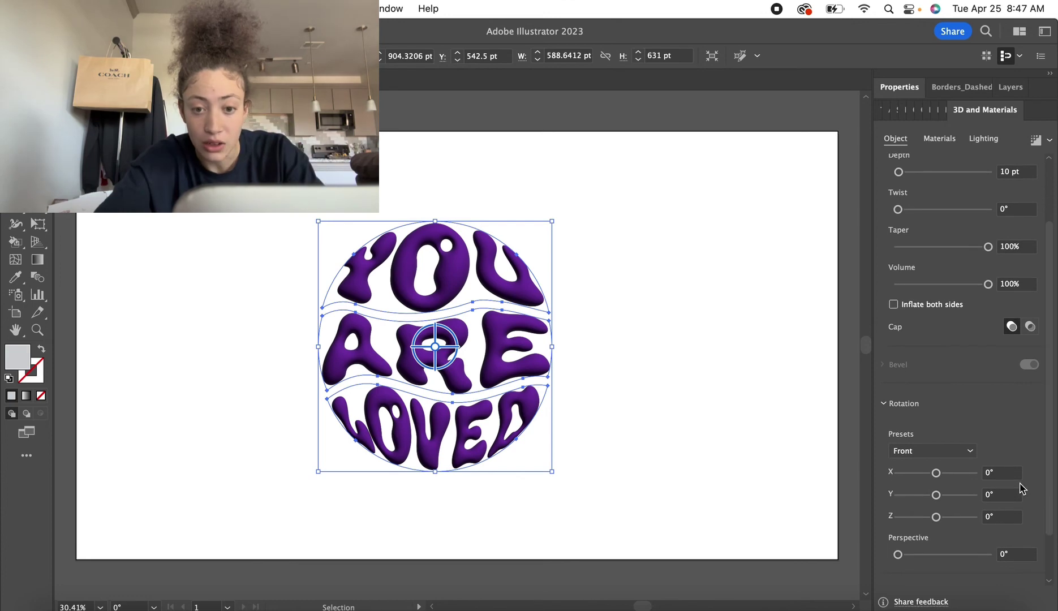
pyautogui.click(990, 474)
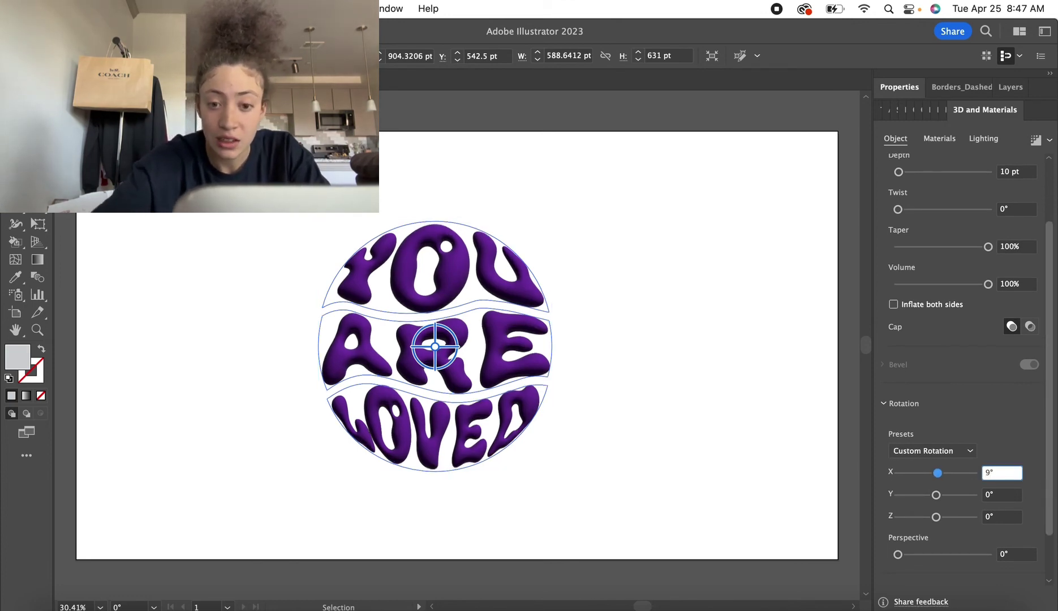
pyautogui.click(991, 494)
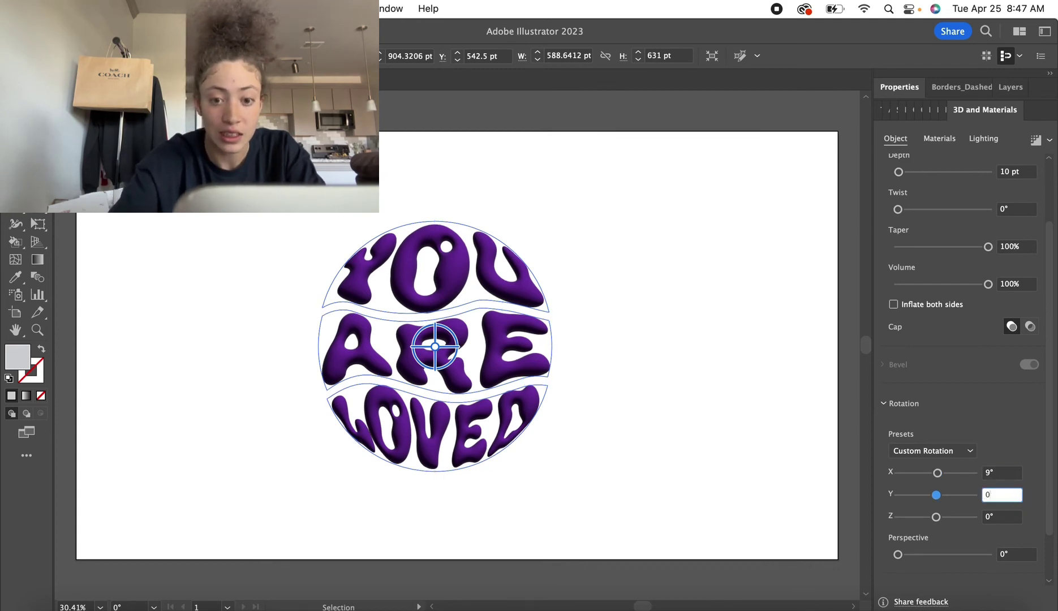
pyautogui.write('-9')
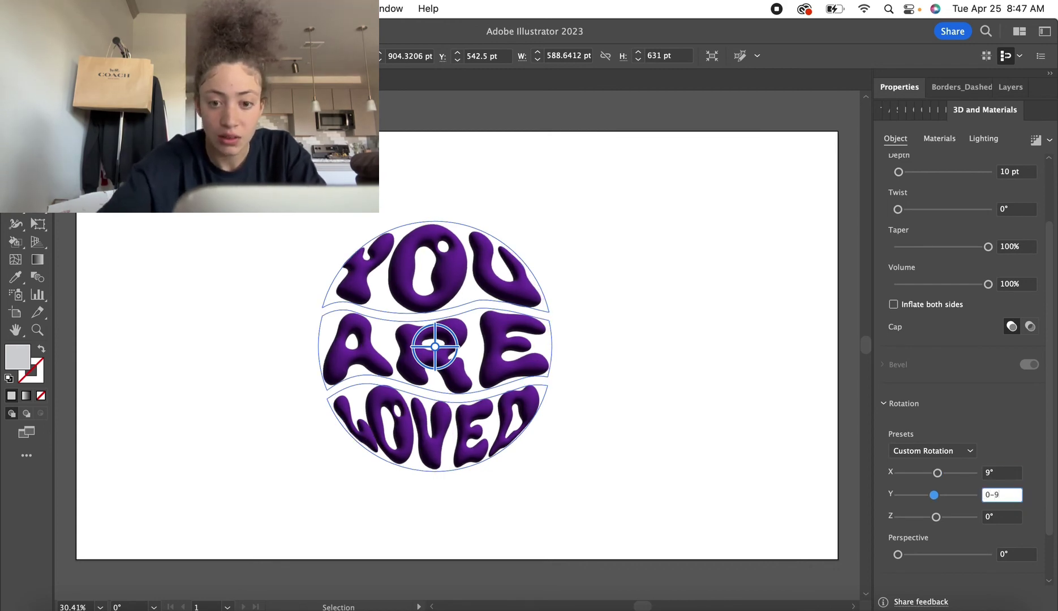
pyautogui.press('Return')
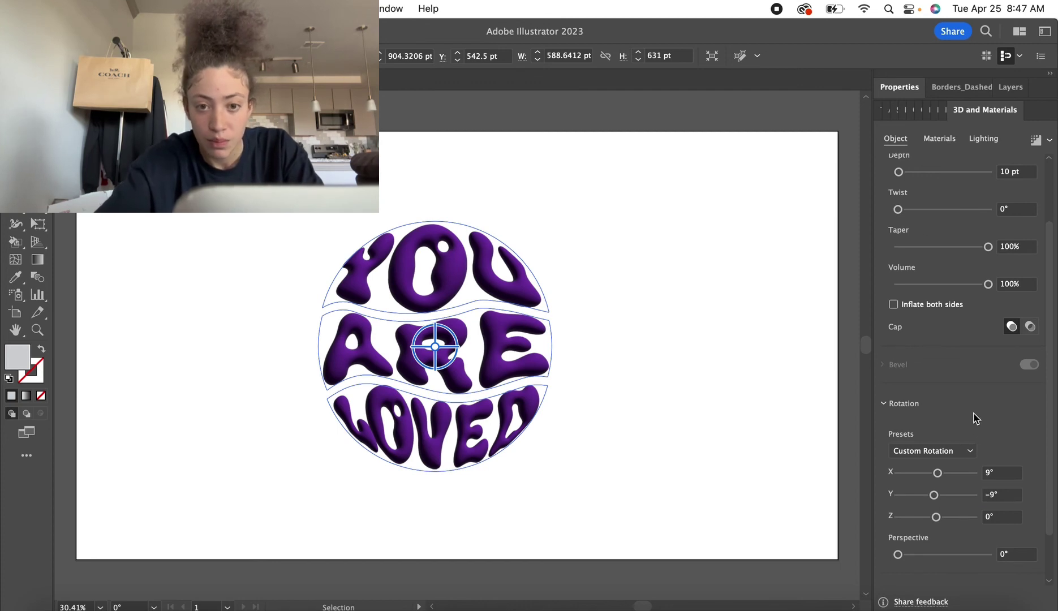
pyautogui.click(940, 140)
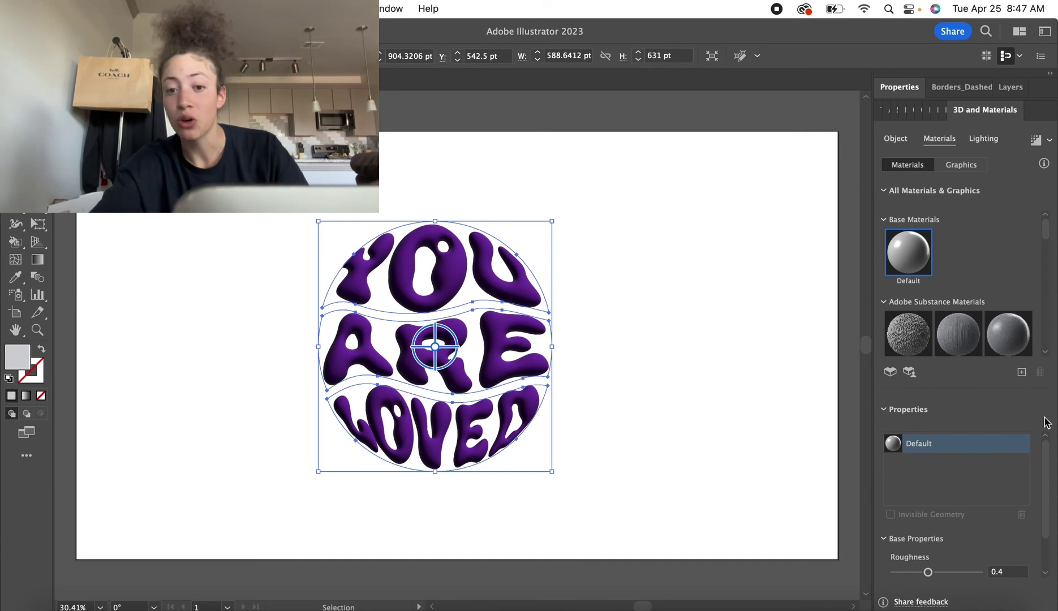
# Step: Set material Roughness to 0 and apply the Standard lighting preset after trying Diffuse and Top Left
pyautogui.moveTo(1048, 462); pyautogui.dragTo(1048, 517)
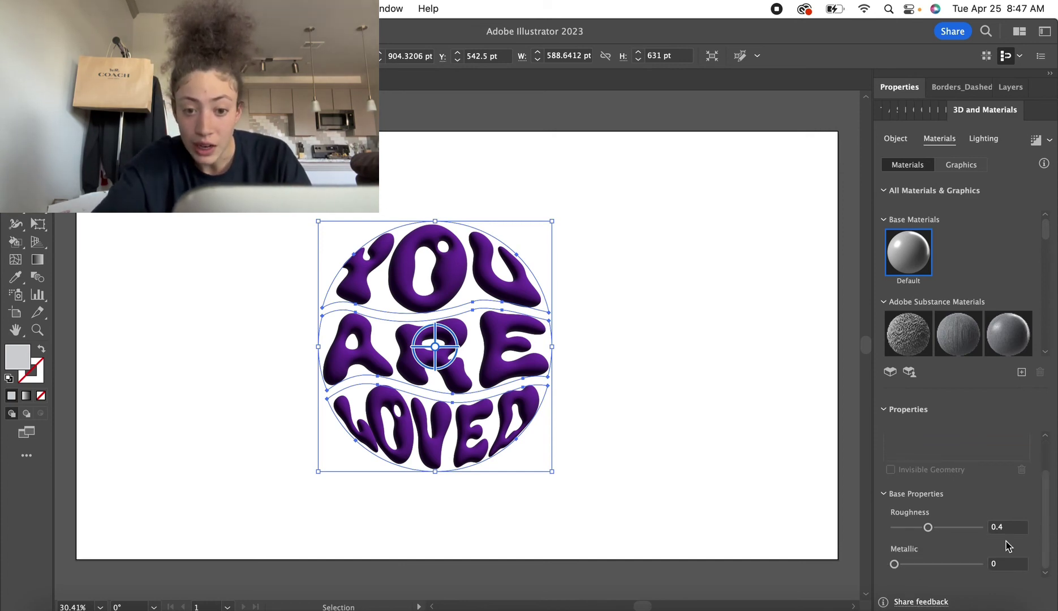
pyautogui.moveTo(928, 532); pyautogui.dragTo(888, 529)
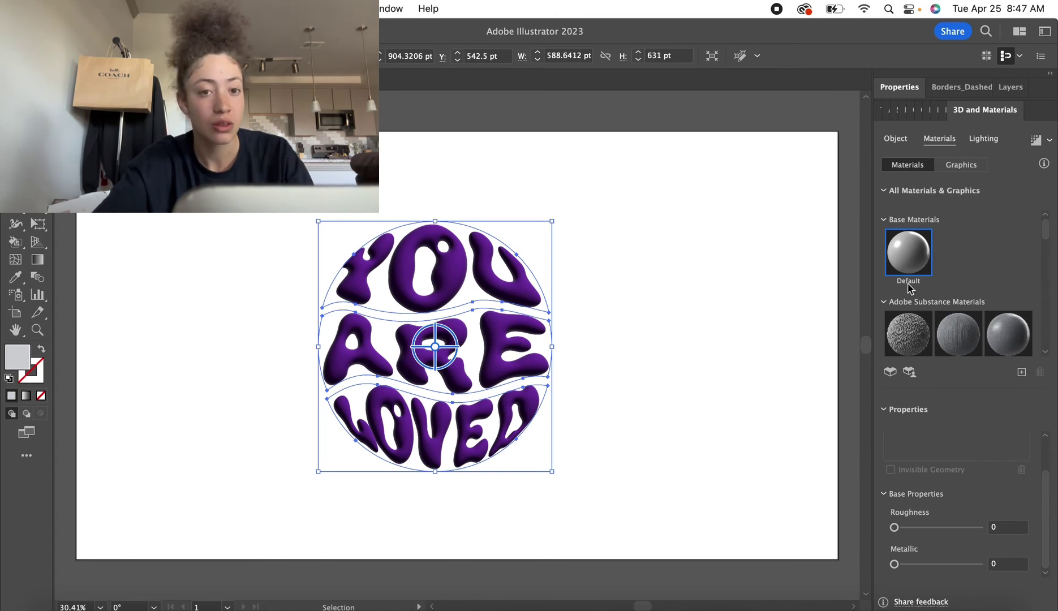
pyautogui.click(998, 139)
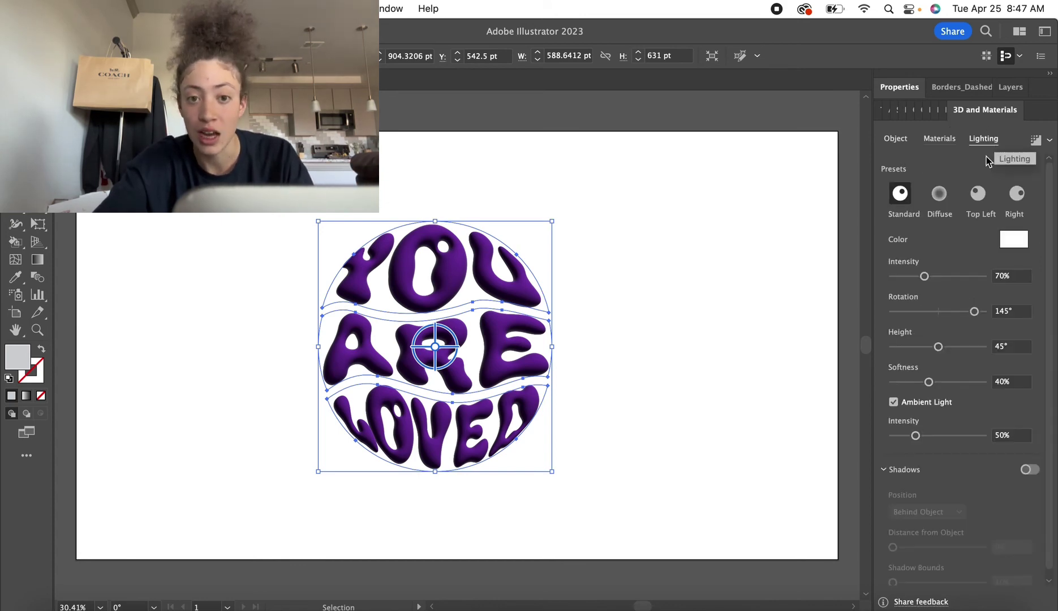
pyautogui.click(945, 204)
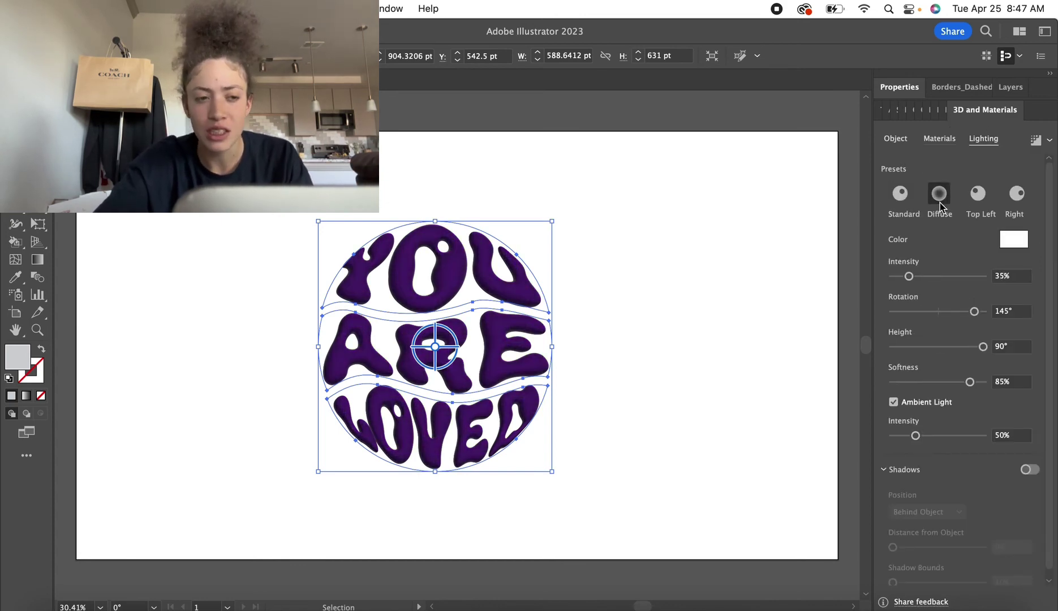
pyautogui.click(978, 194)
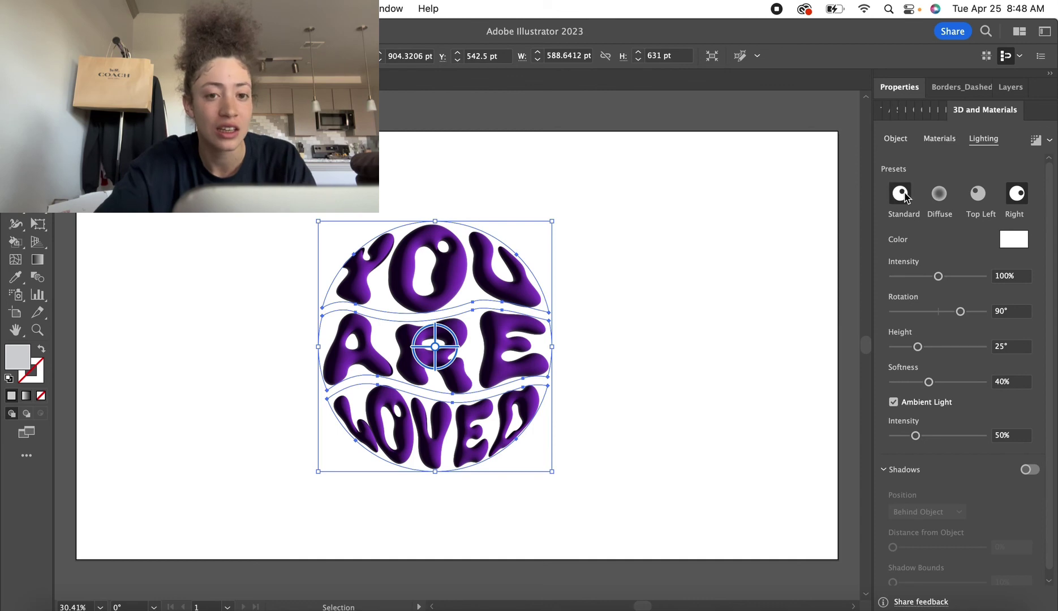
pyautogui.click(942, 193)
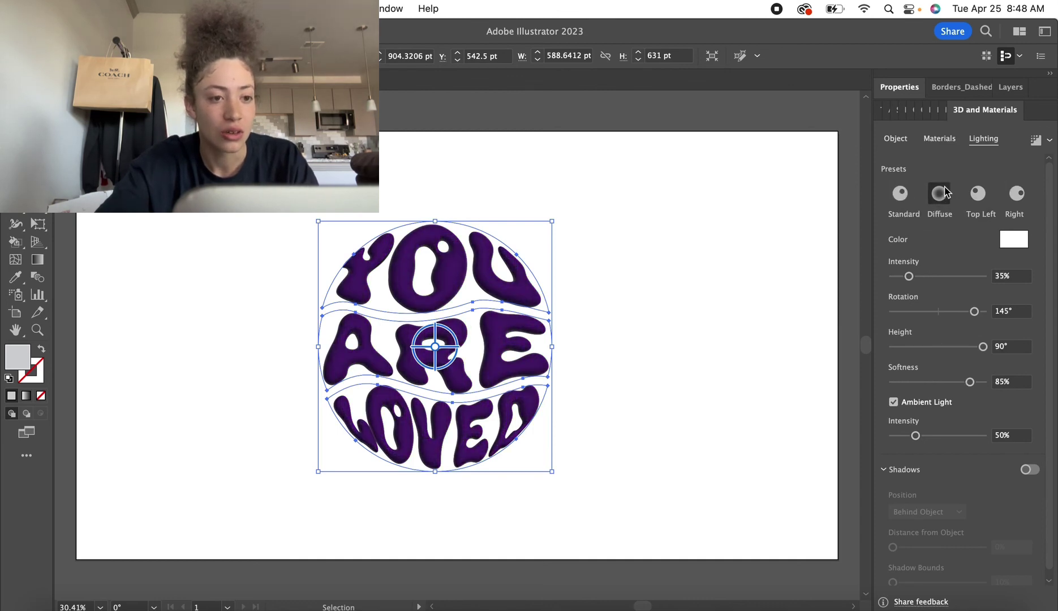
pyautogui.click(902, 194)
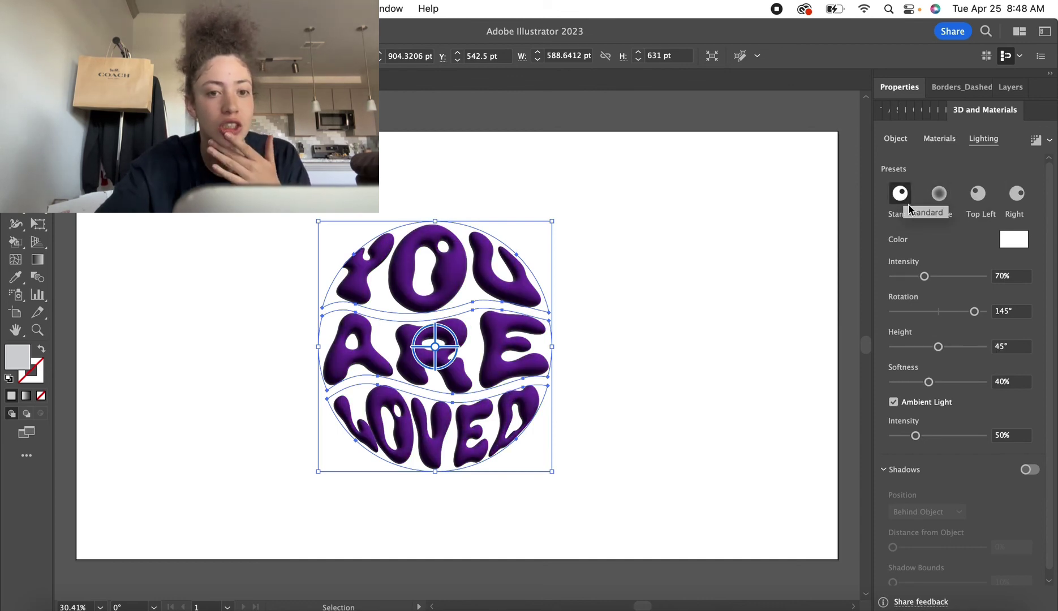
# Step: Enable 3D Lighting shadows, render the letters with ray tracing, then deselect to view the result
pyautogui.click(1028, 473)
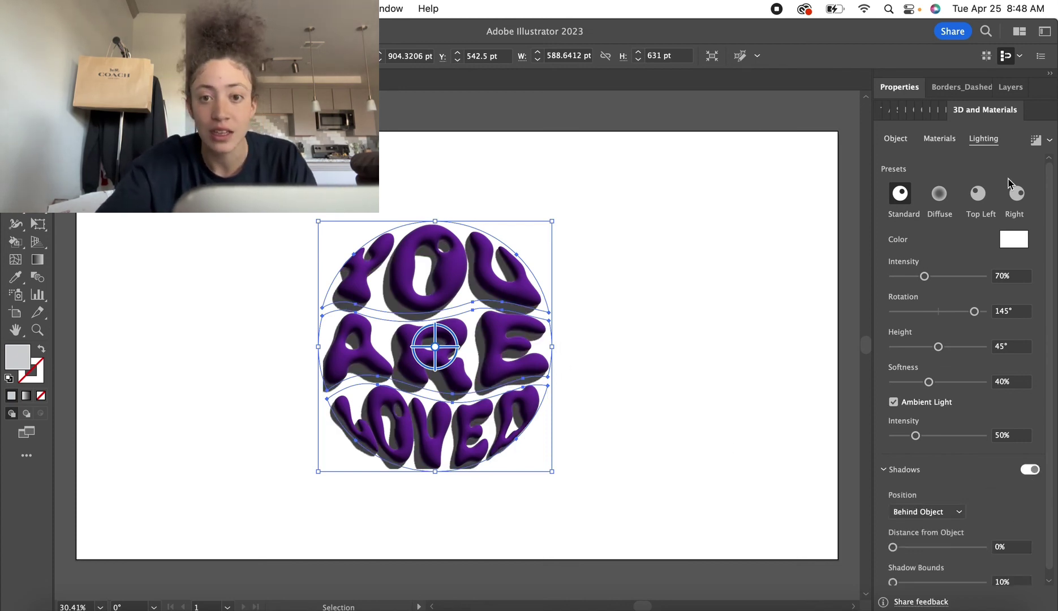
pyautogui.click(1033, 142)
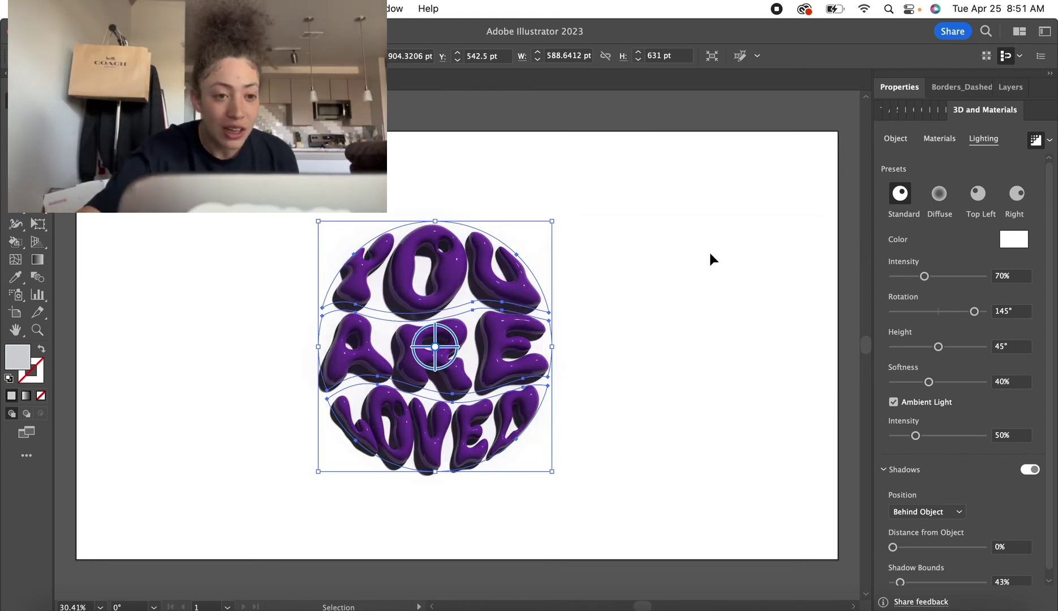
pyautogui.click(709, 251)
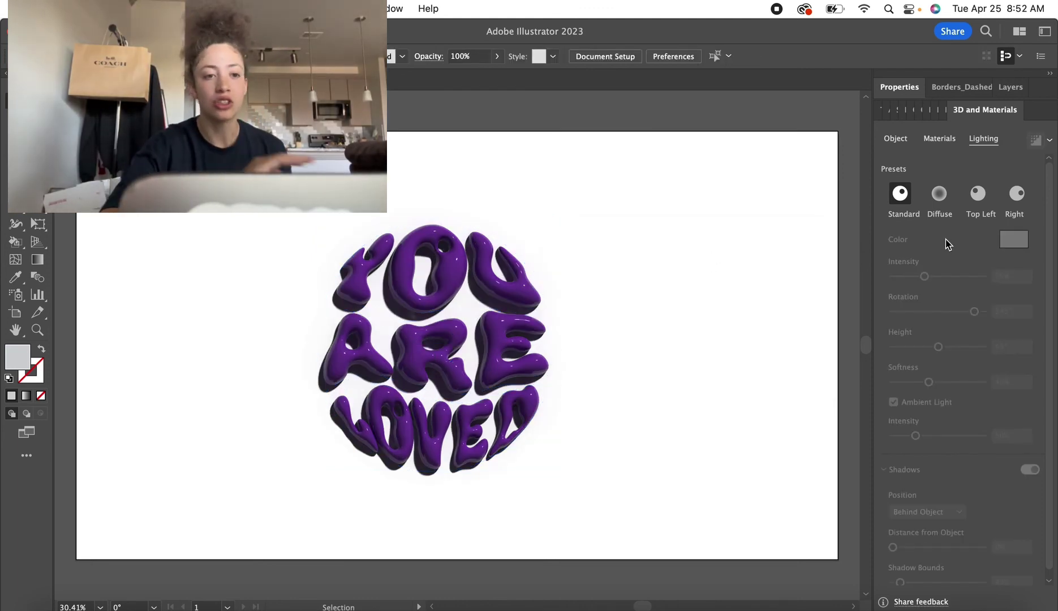